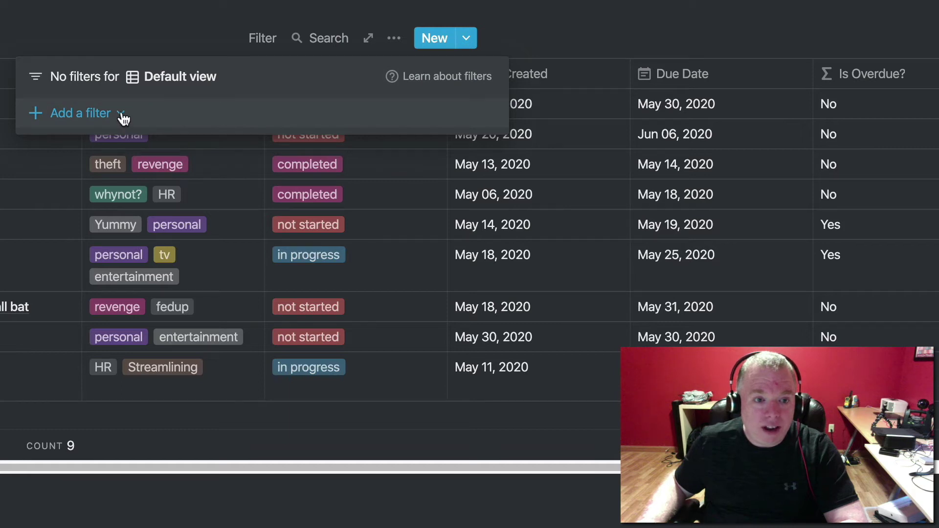
Add a filter group whose nested condition is Priority Is urgent
left_click(121, 115)
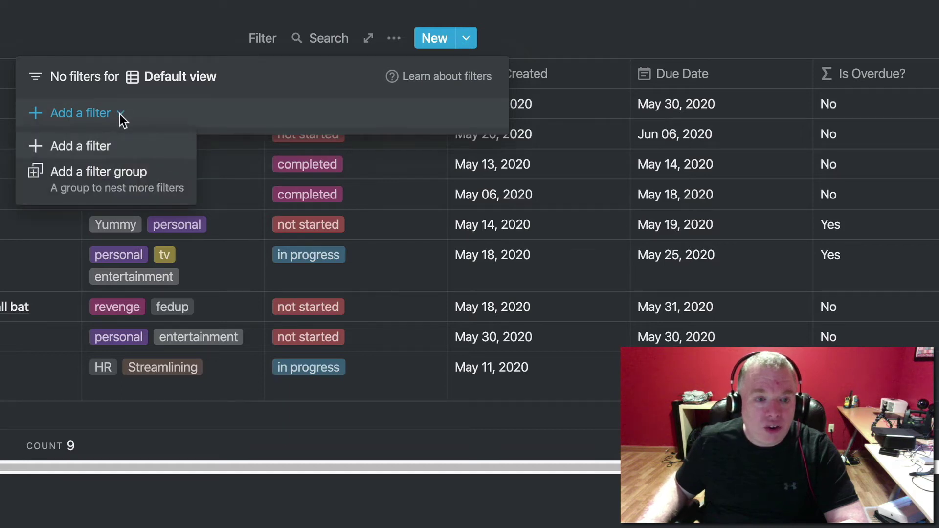
left_click(100, 172)
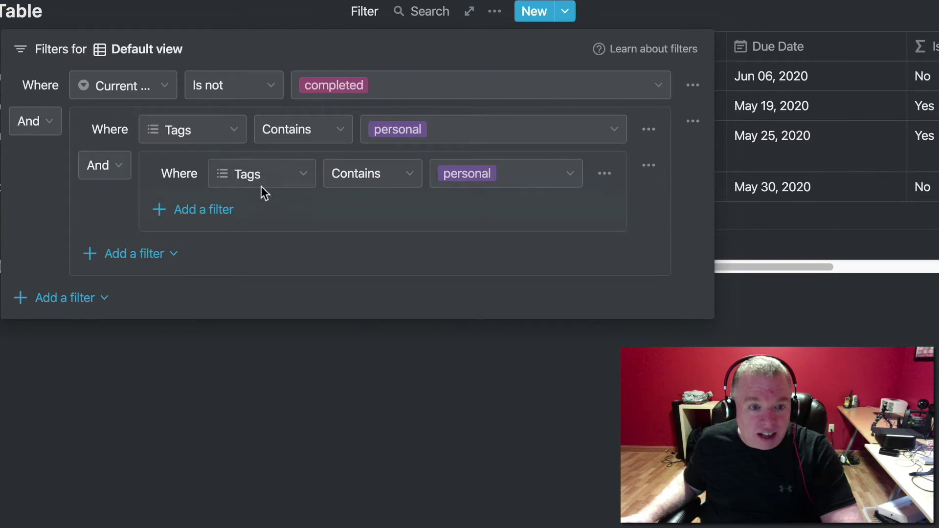
left_click(262, 180)
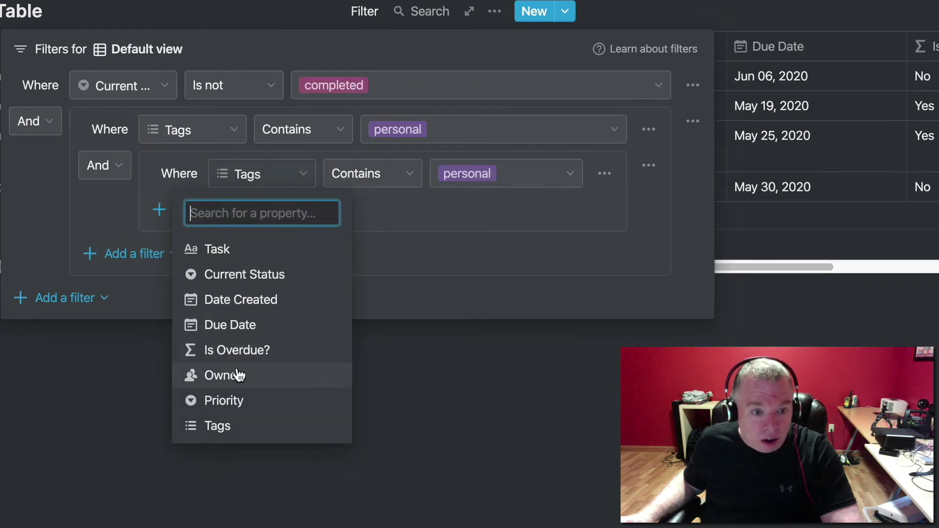
left_click(243, 402)
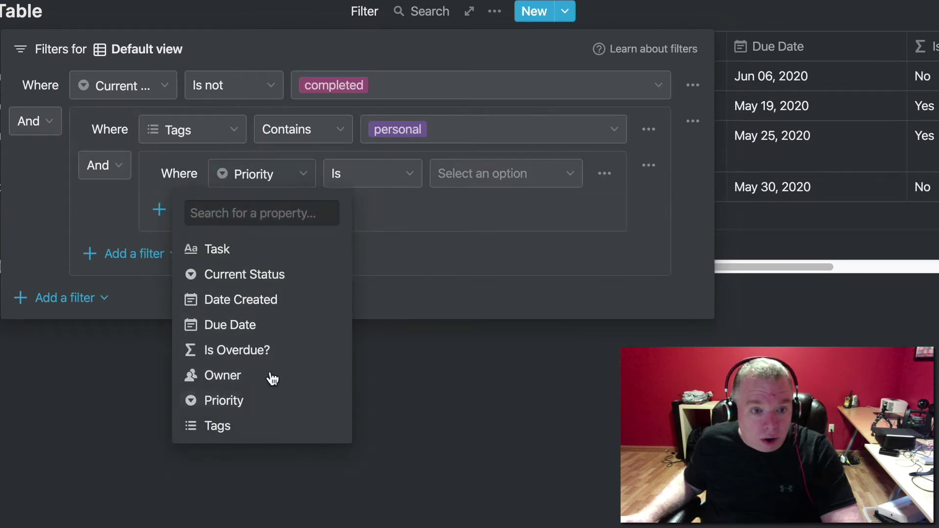
left_click(472, 176)
left_click(477, 273)
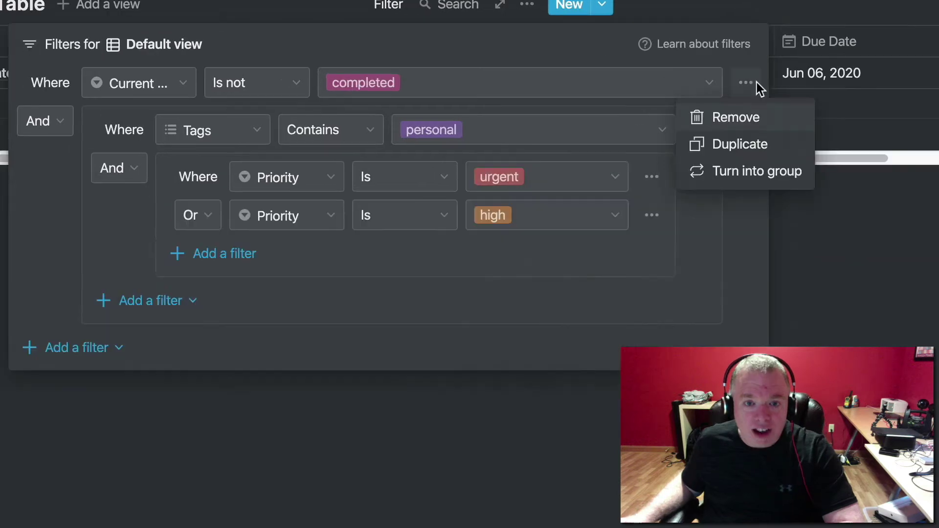
Remove the completed-status filter and high-priority condition, and switch the second condition to Tags
left_click(758, 120)
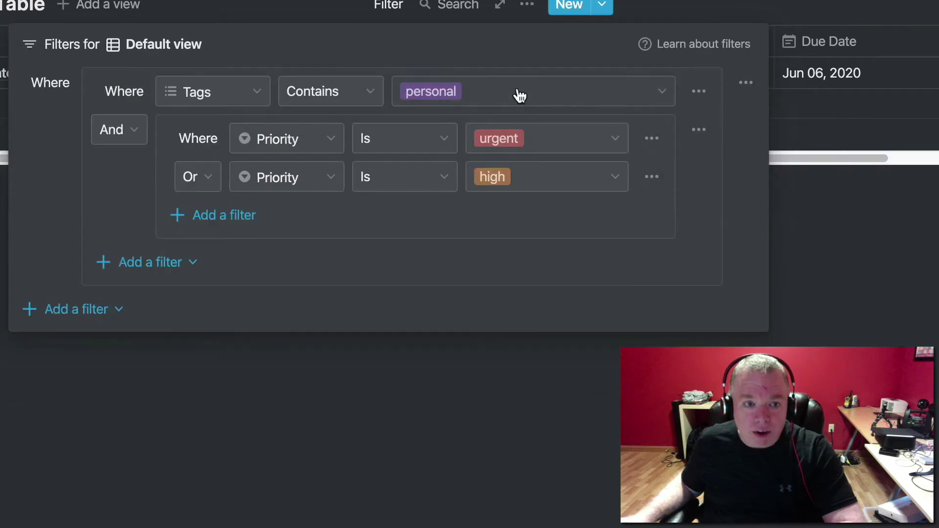
left_click(652, 180)
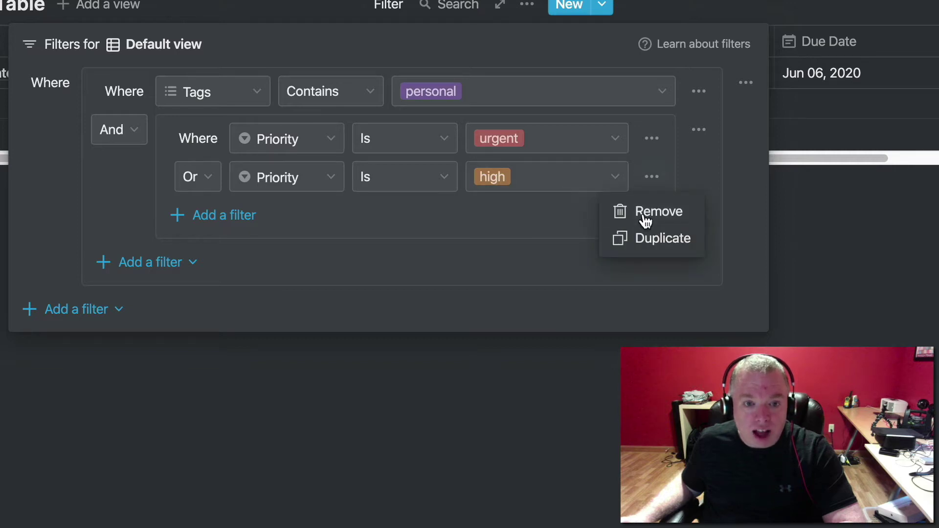
left_click(644, 215)
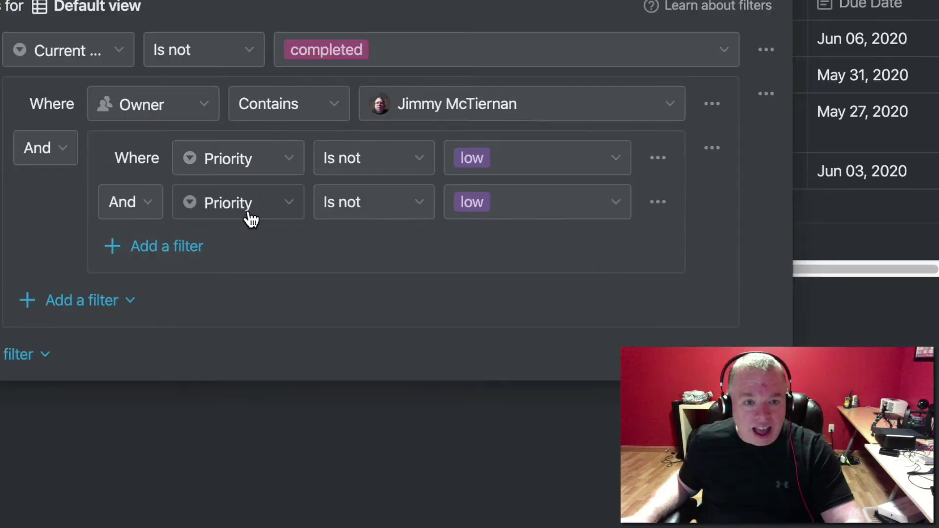
left_click(292, 210)
left_click(182, 509)
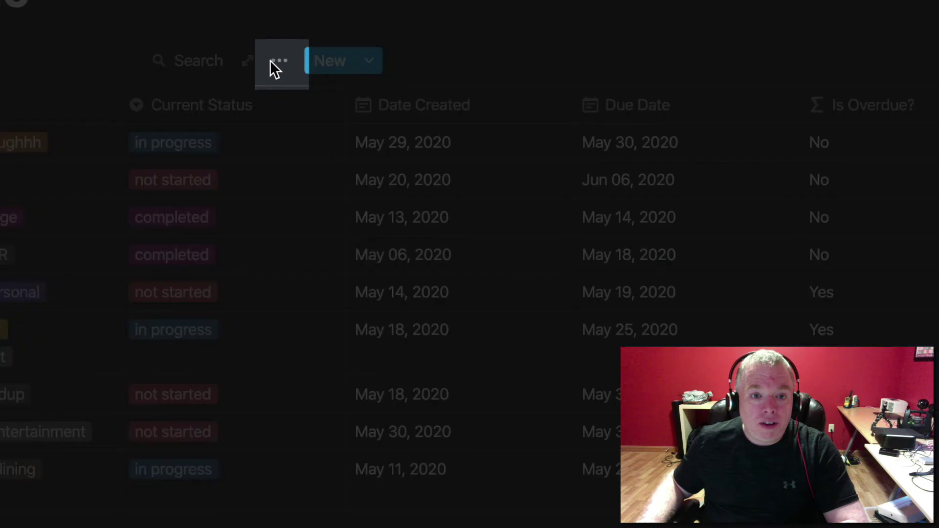
Open the Default view's Filter panel from the ••• menu and show the Add a filter choices
left_click(287, 67)
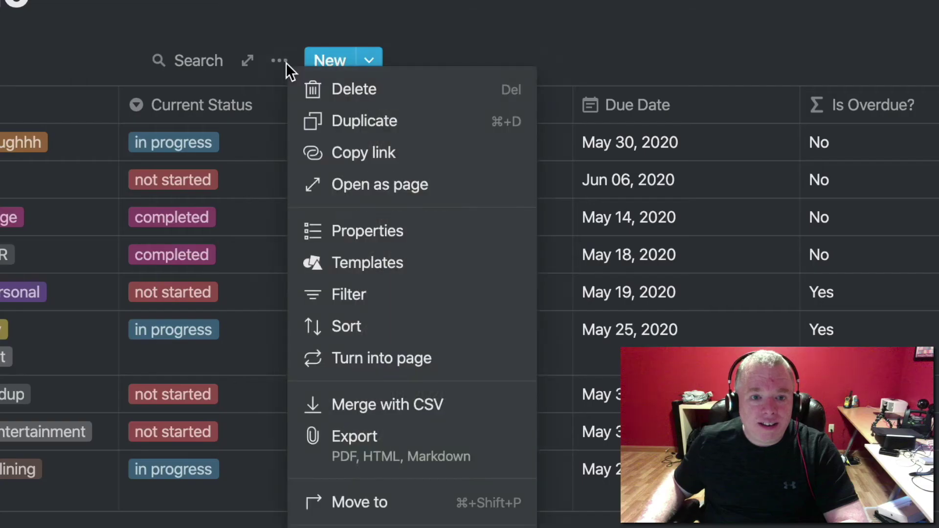
left_click(350, 300)
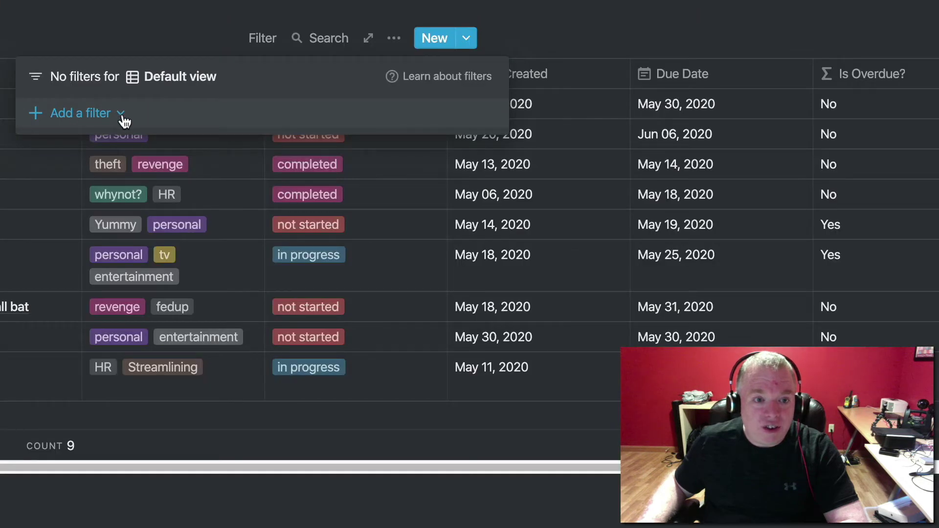
left_click(121, 114)
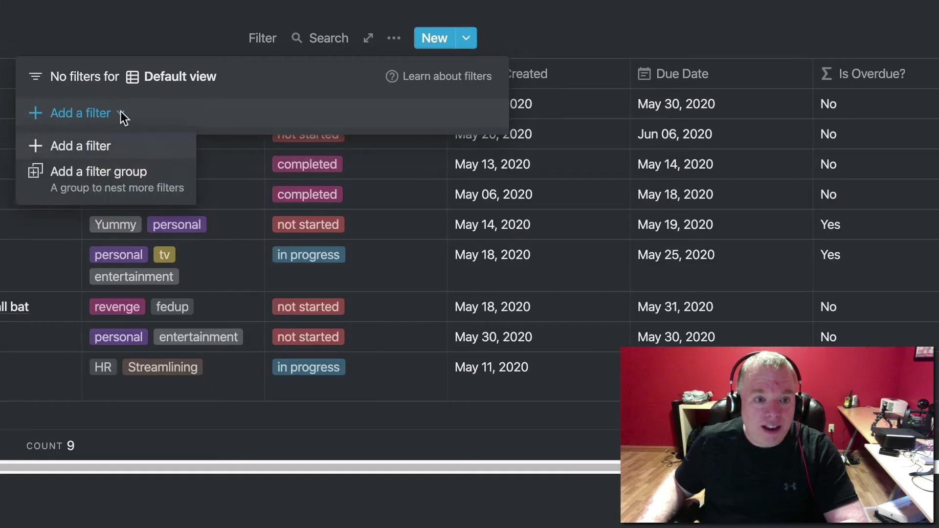
Add a Current Status Is not completed filter, leaving 7 tasks
left_click(124, 146)
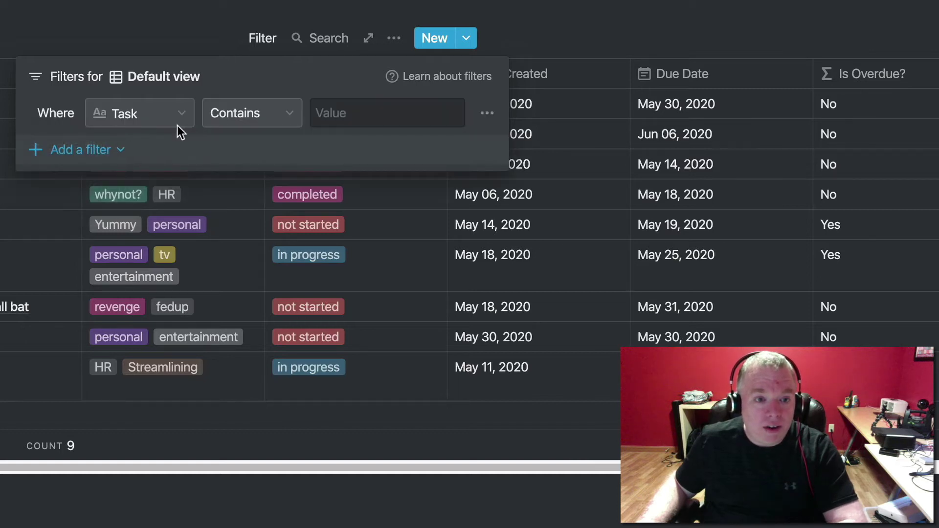
left_click(133, 121)
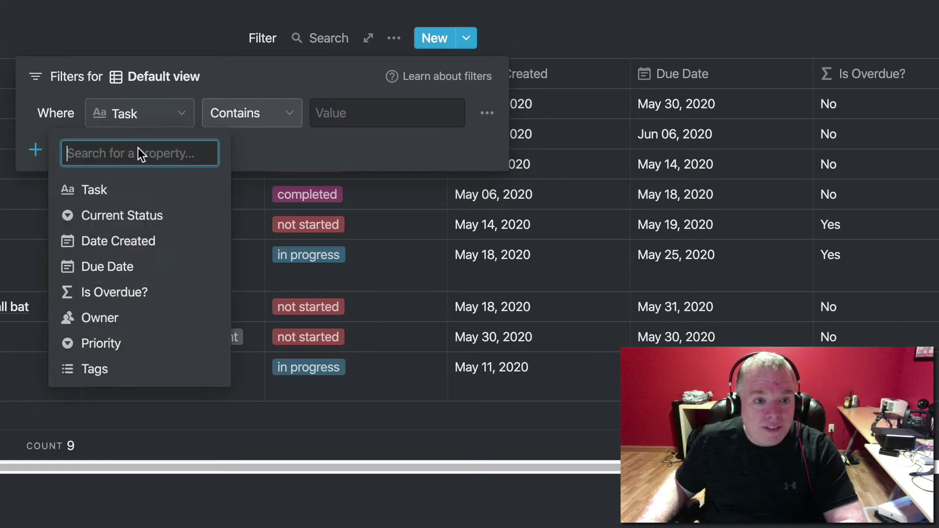
left_click(144, 217)
left_click(243, 113)
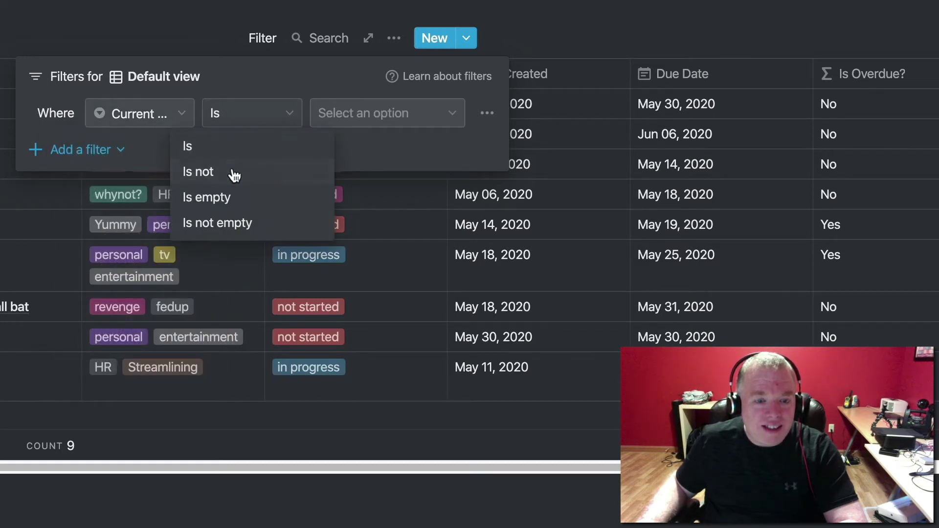
left_click(235, 175)
left_click(380, 113)
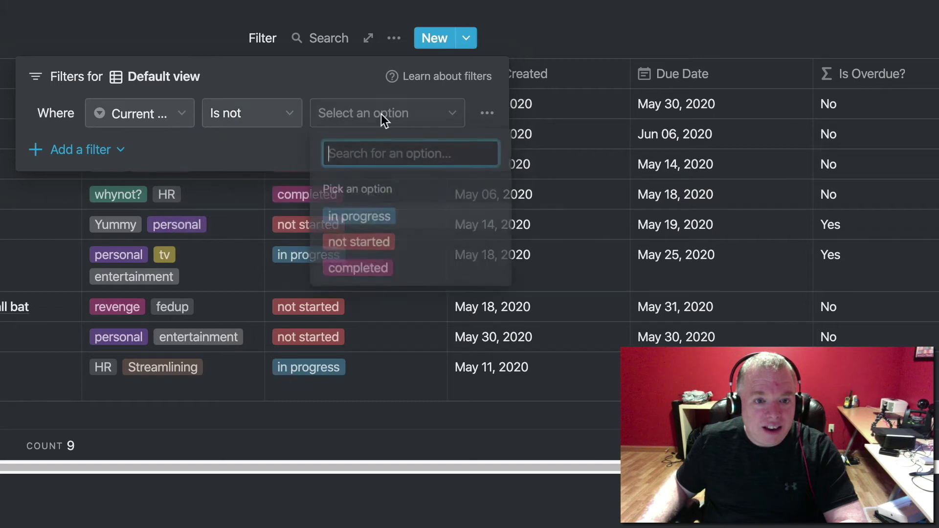
left_click(358, 266)
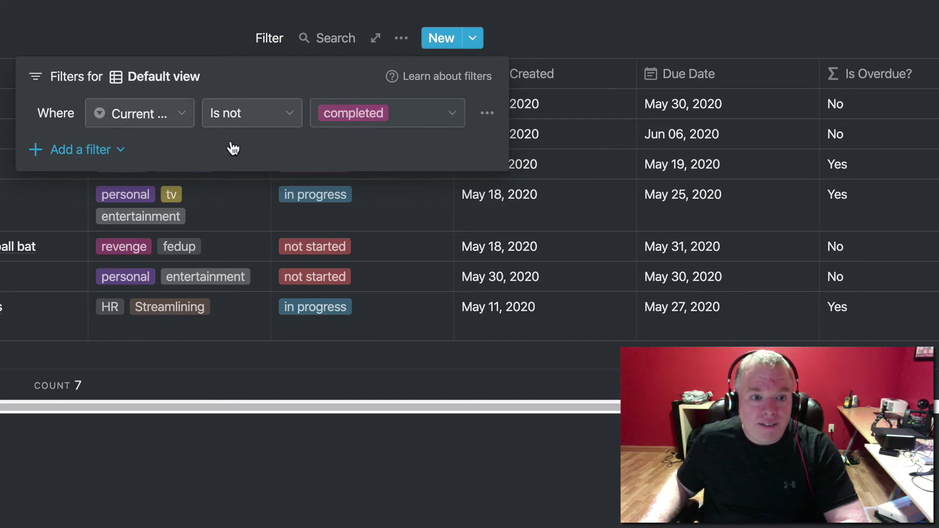
left_click(107, 151)
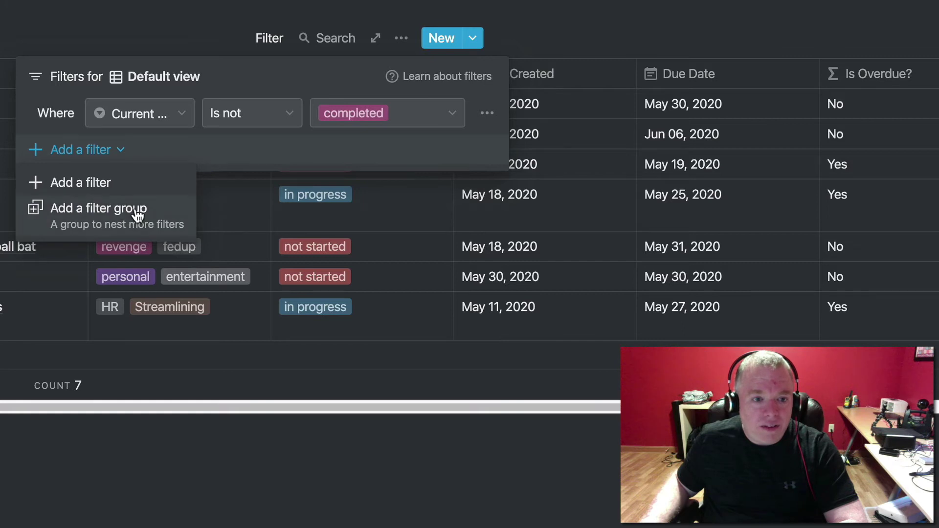
Add a nested filter group with Is Overdue? Contains Yes
left_click(138, 214)
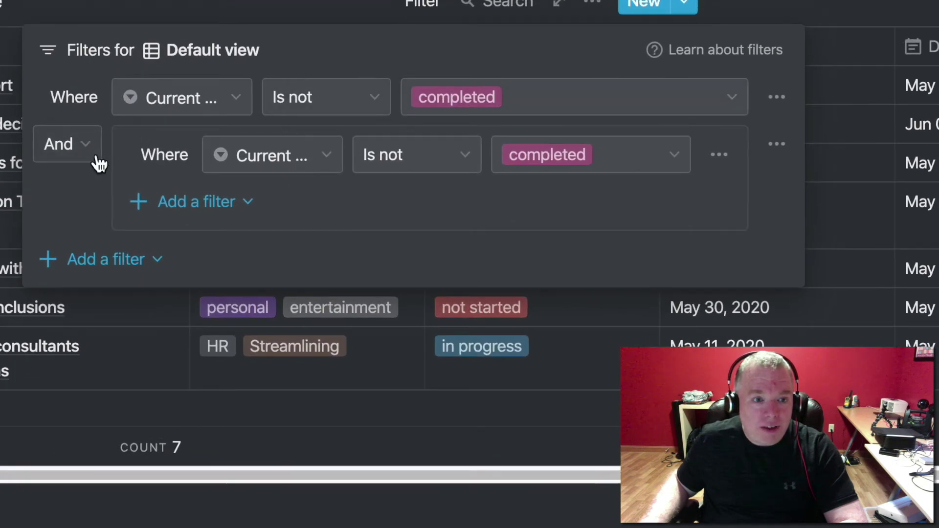
left_click(285, 169)
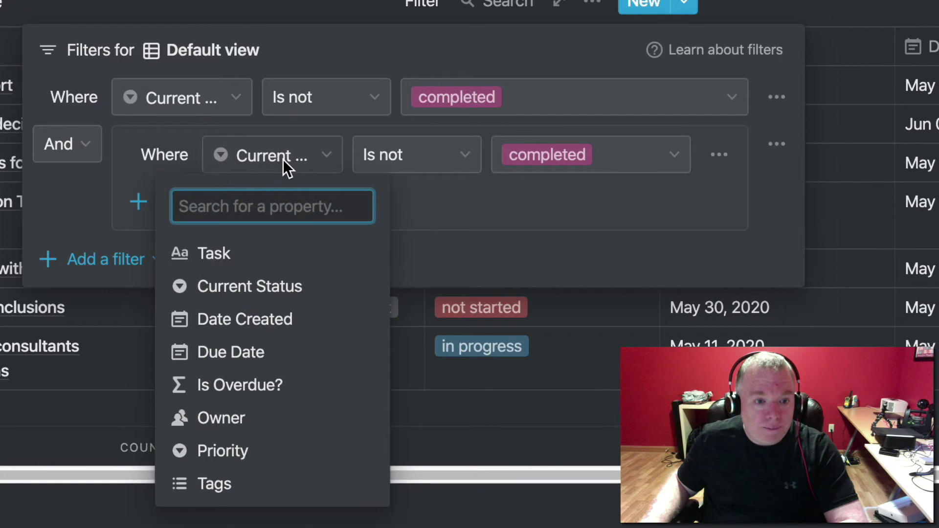
left_click(257, 384)
left_click(576, 153)
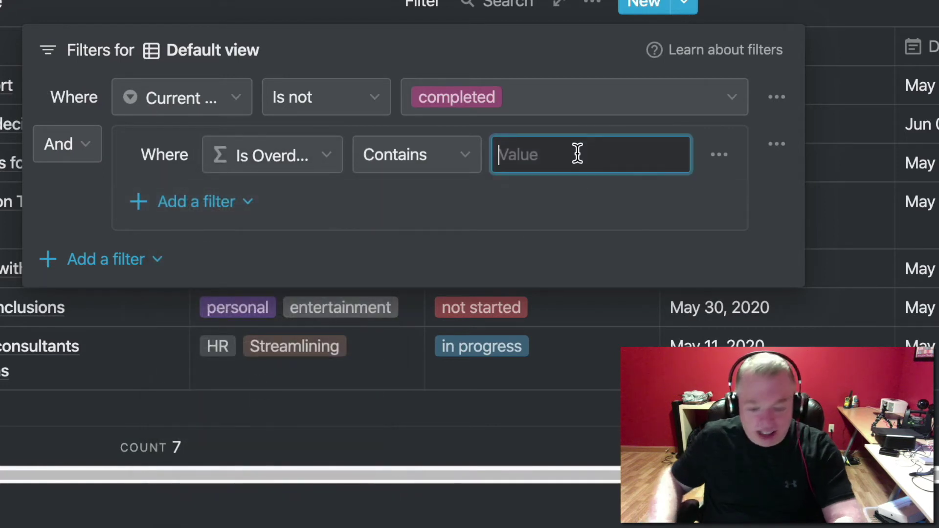
type("Yes")
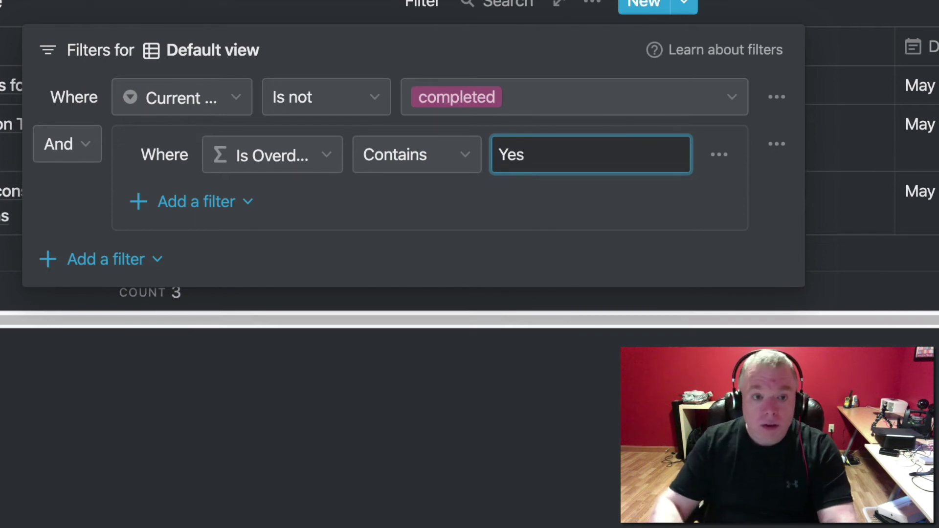
Add an And condition in the group requiring Priority Is urgent
left_click(236, 202)
left_click(233, 246)
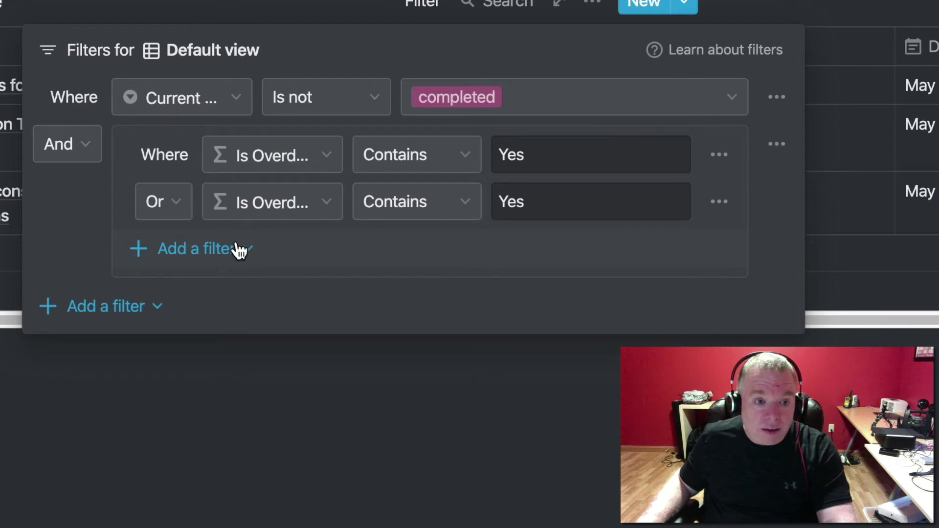
left_click(180, 208)
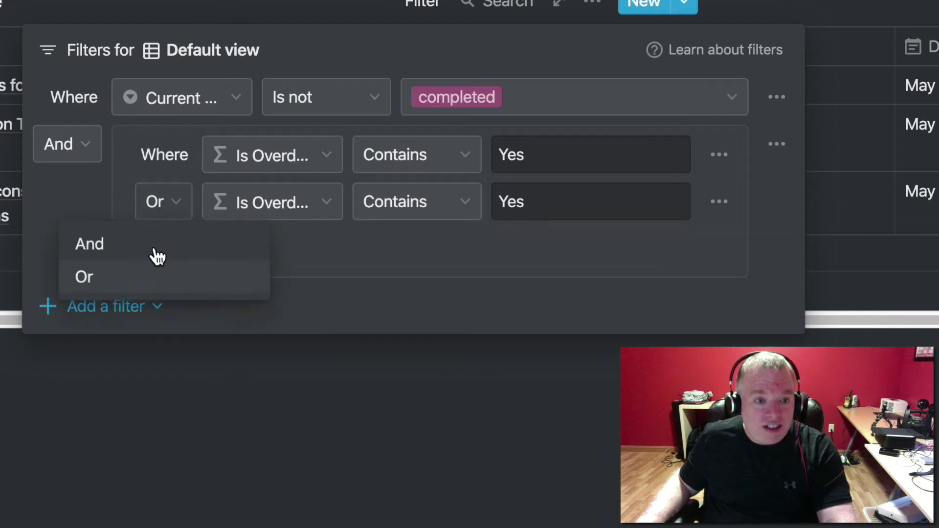
left_click(156, 256)
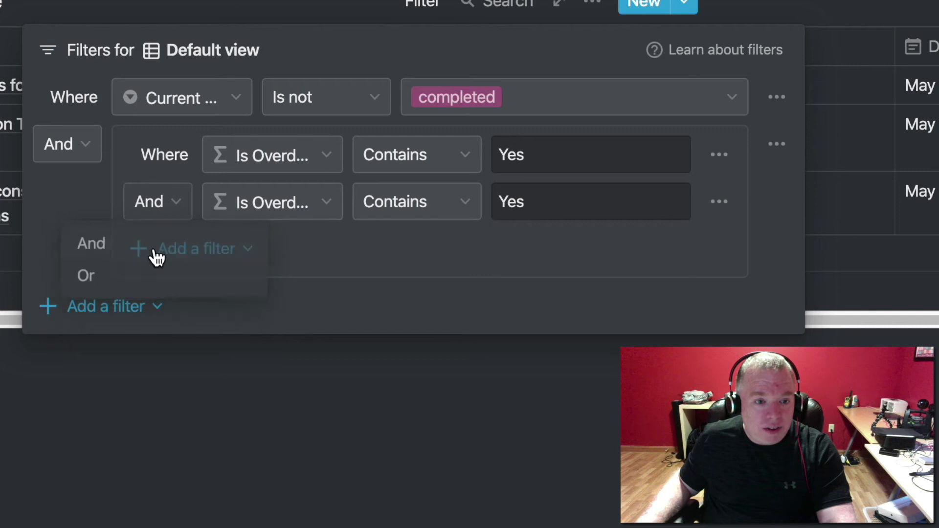
left_click(263, 210)
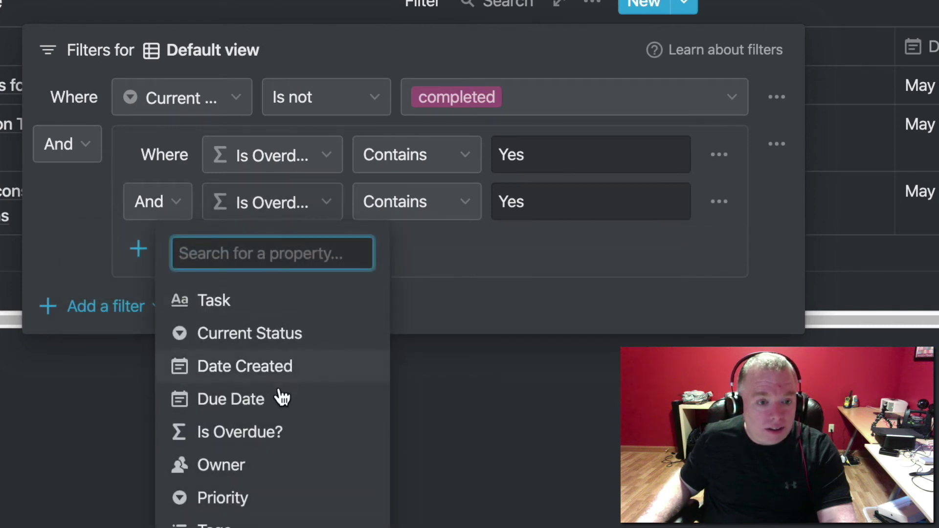
left_click(285, 499)
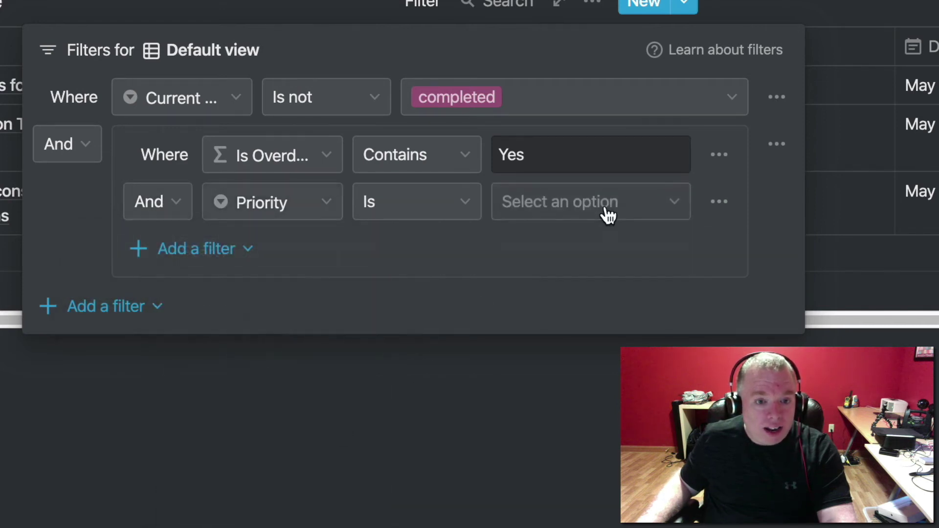
left_click(606, 210)
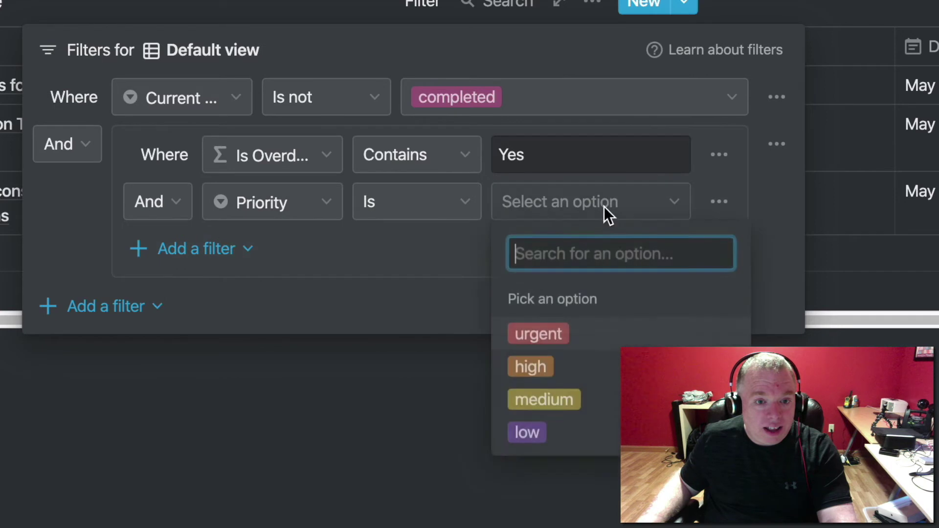
left_click(573, 333)
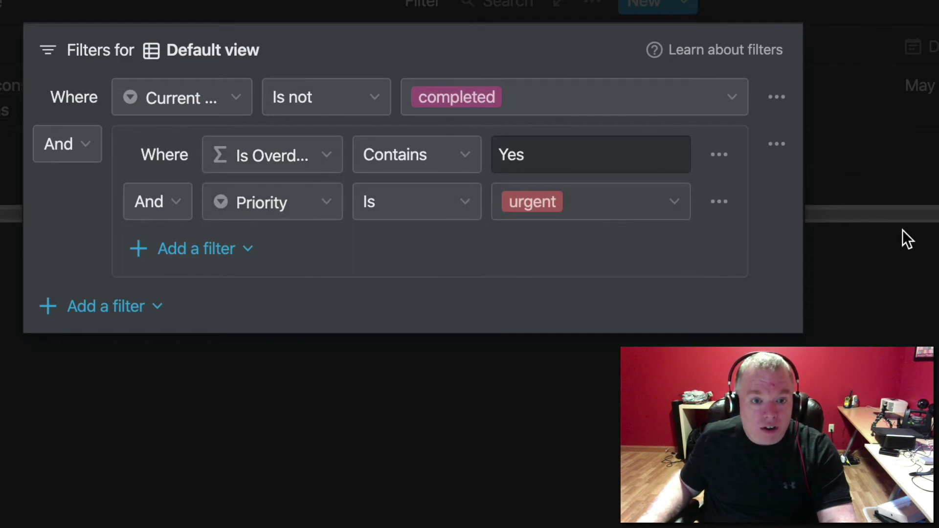
left_click(923, 238)
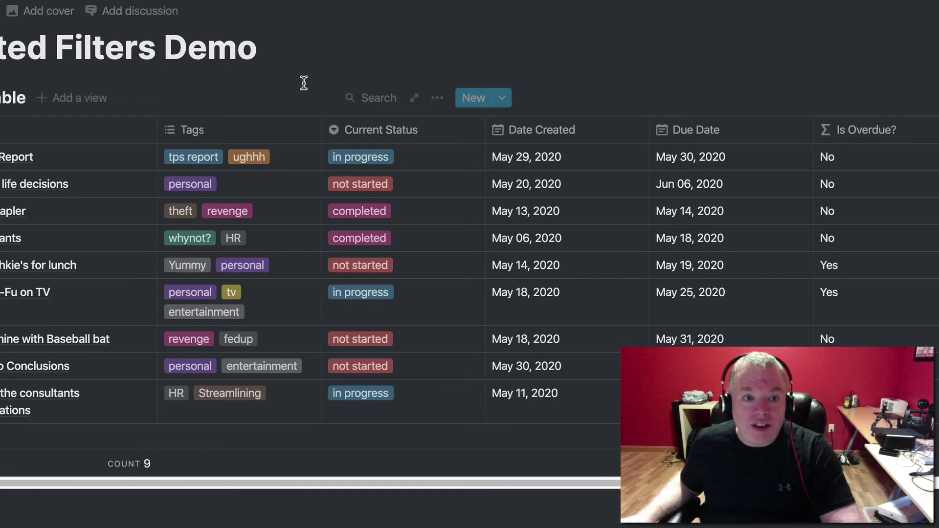
Open the task table's ••• options menu
left_click(437, 100)
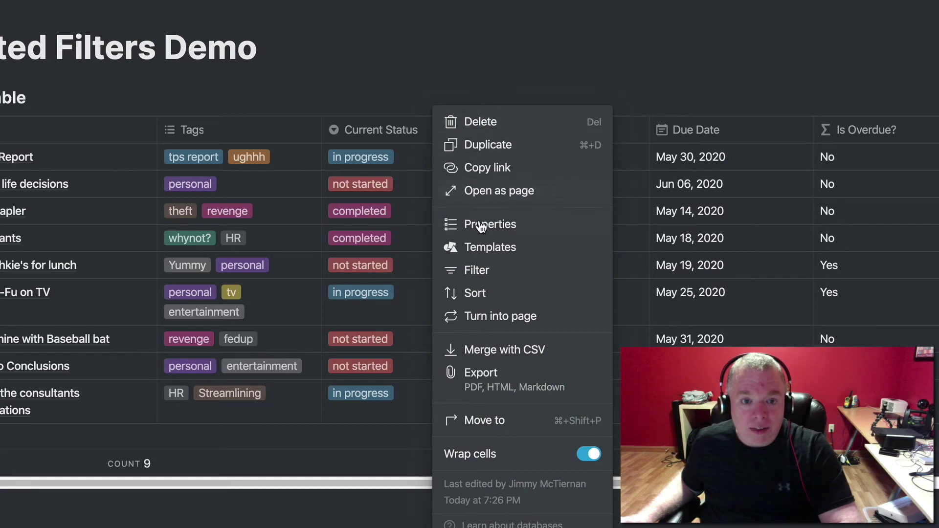
Filter the Default view to Current Status Is not completed
left_click(476, 272)
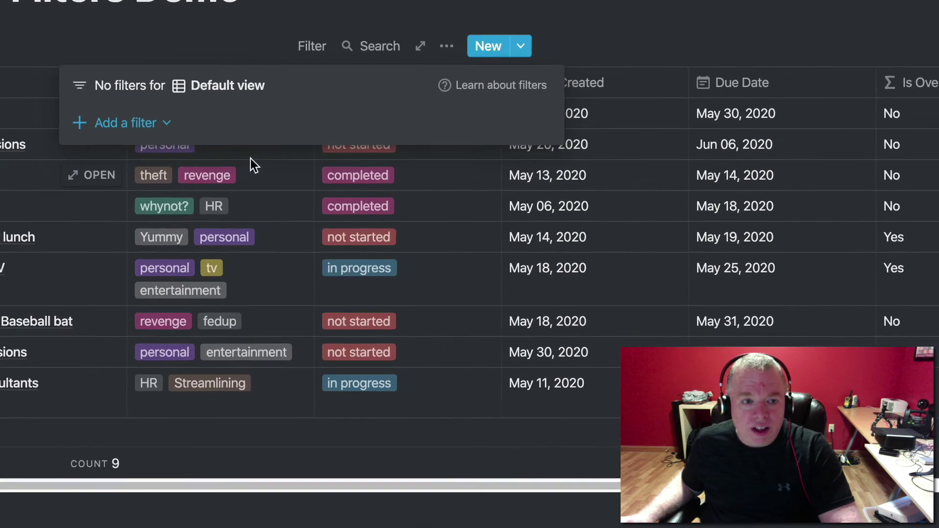
left_click(191, 163)
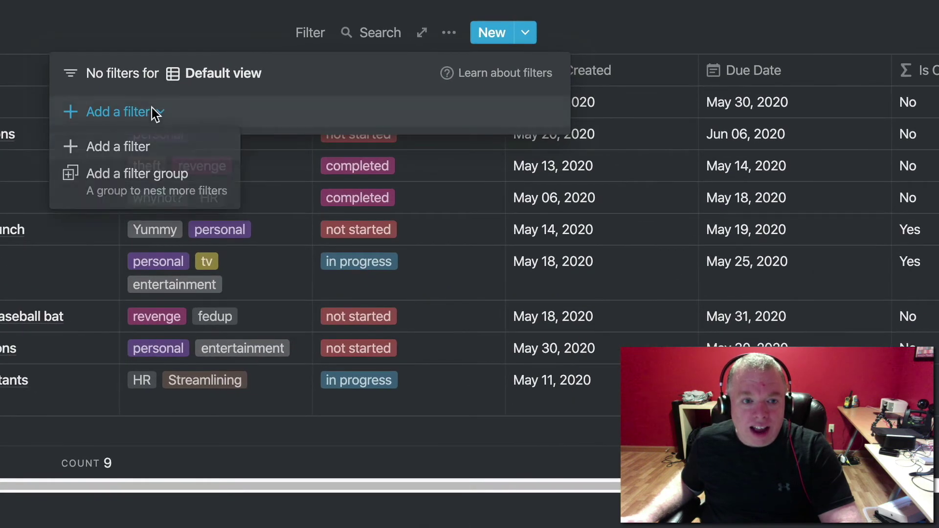
left_click(163, 147)
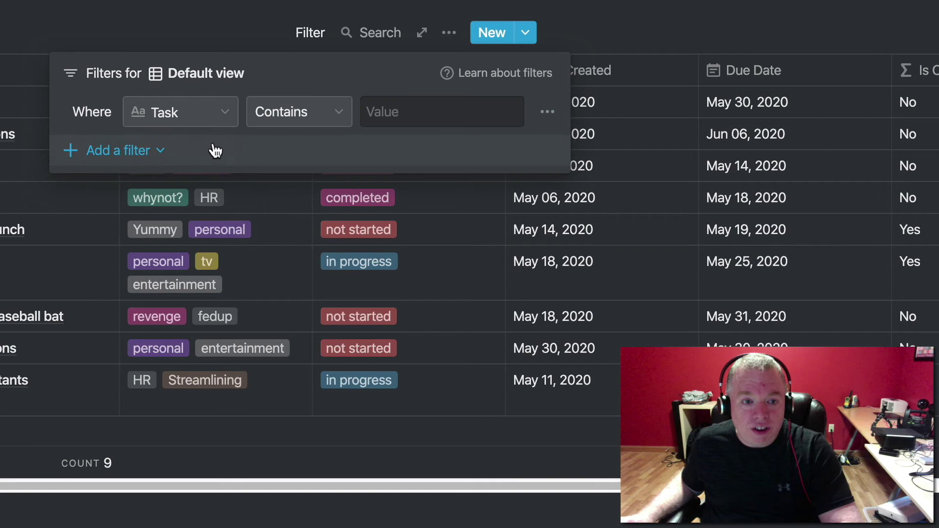
left_click(195, 124)
left_click(187, 218)
left_click(298, 123)
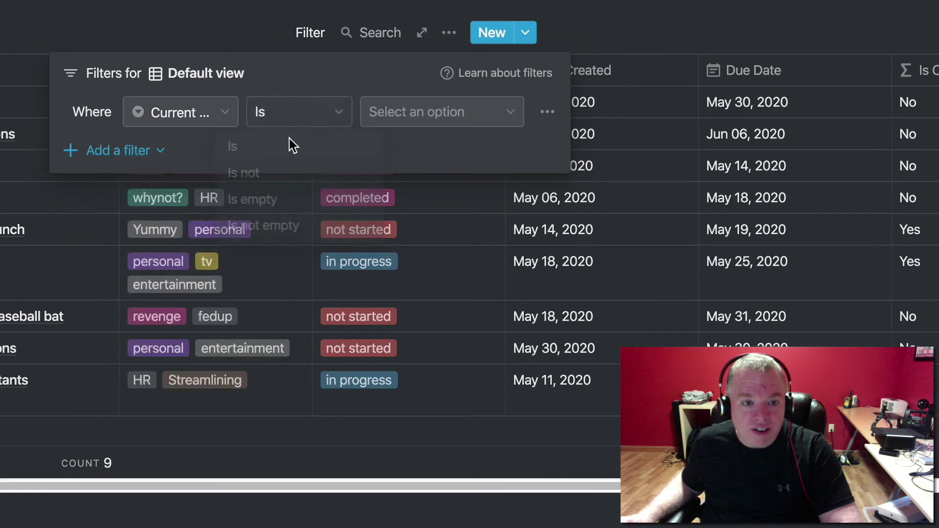
left_click(274, 176)
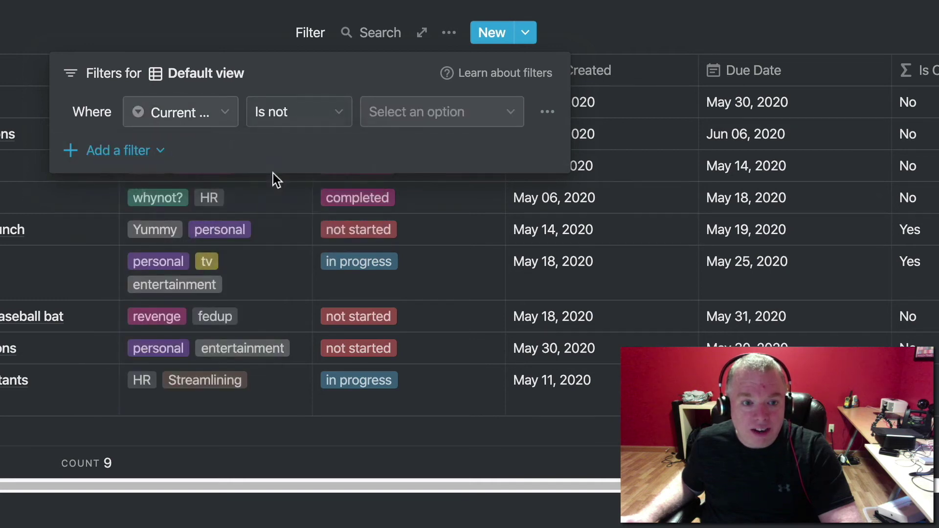
left_click(428, 111)
type("completed")
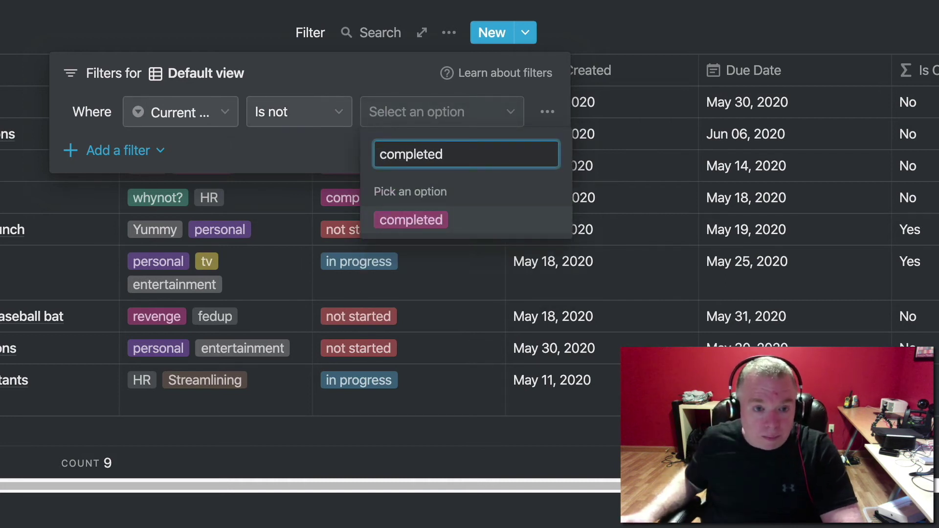
left_click(419, 221)
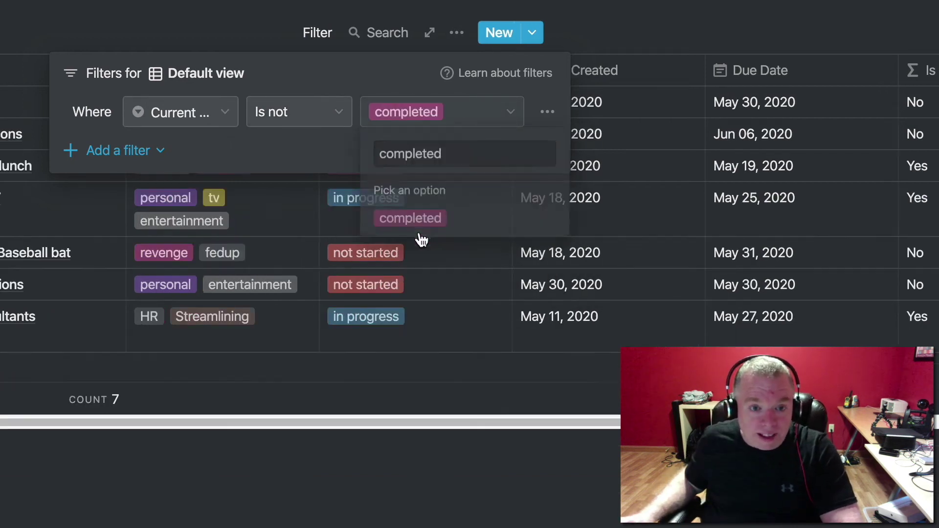
Add a nested filter group with Tags Contains personal, leaving 4 tasks
left_click(131, 156)
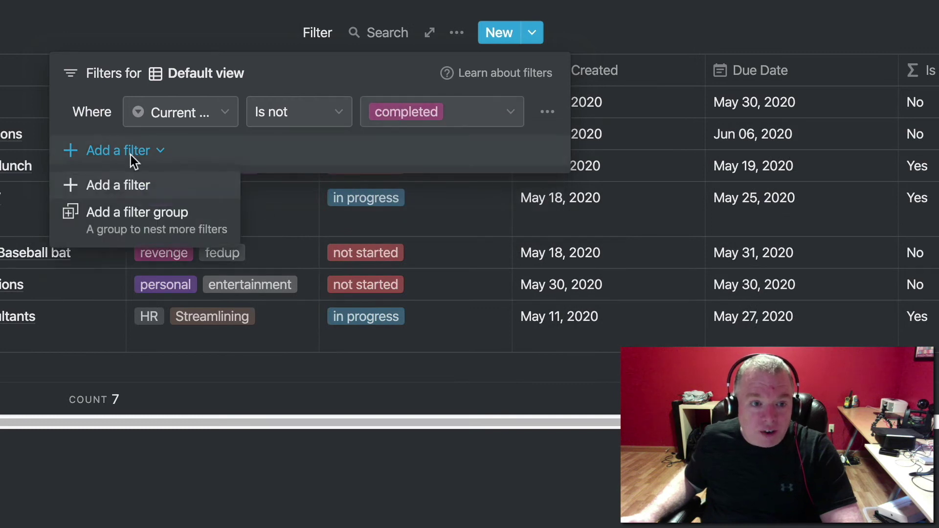
left_click(151, 227)
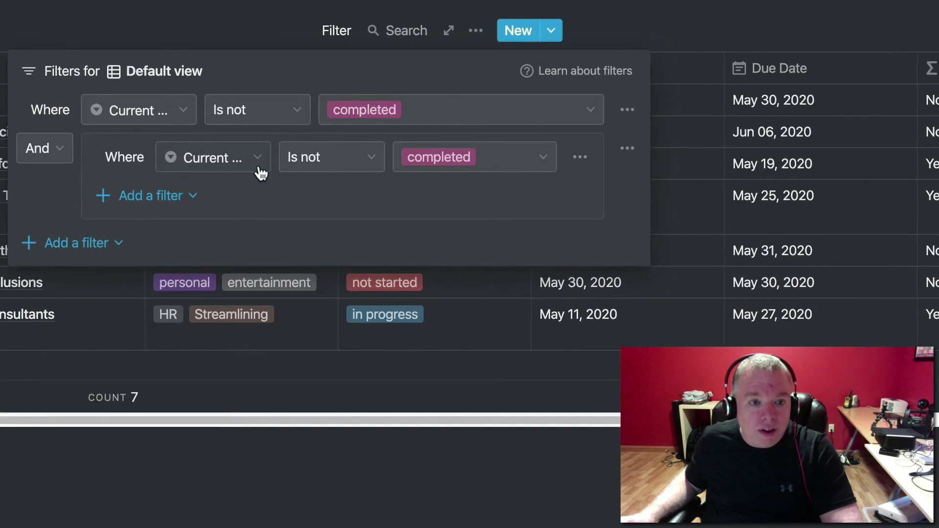
left_click(225, 158)
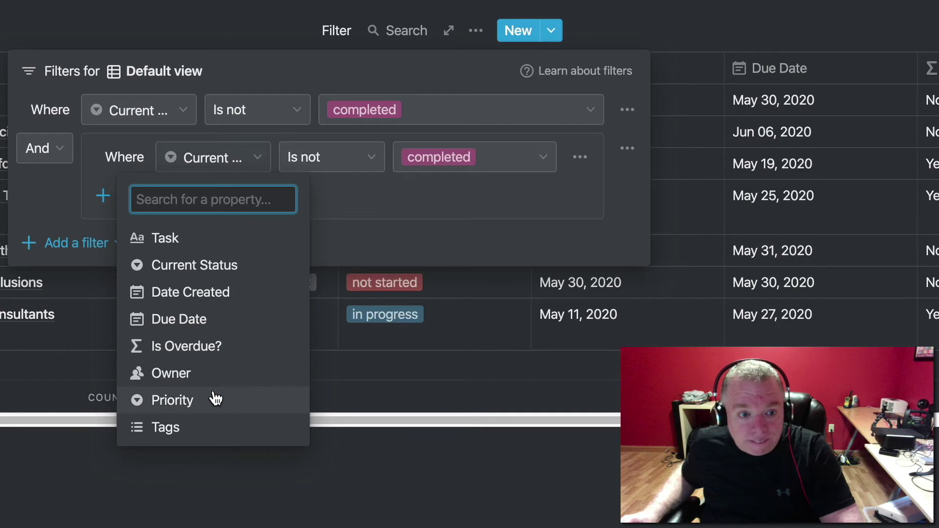
left_click(216, 426)
left_click(342, 164)
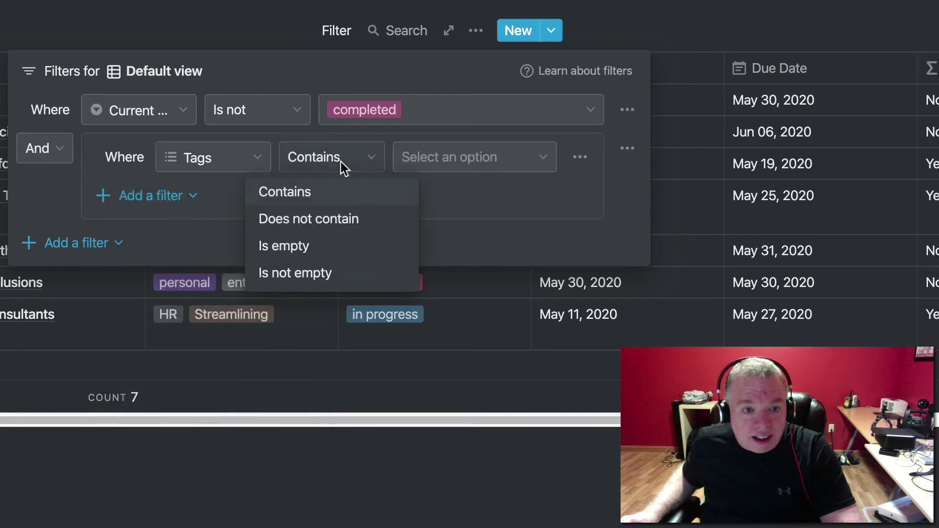
left_click(437, 151)
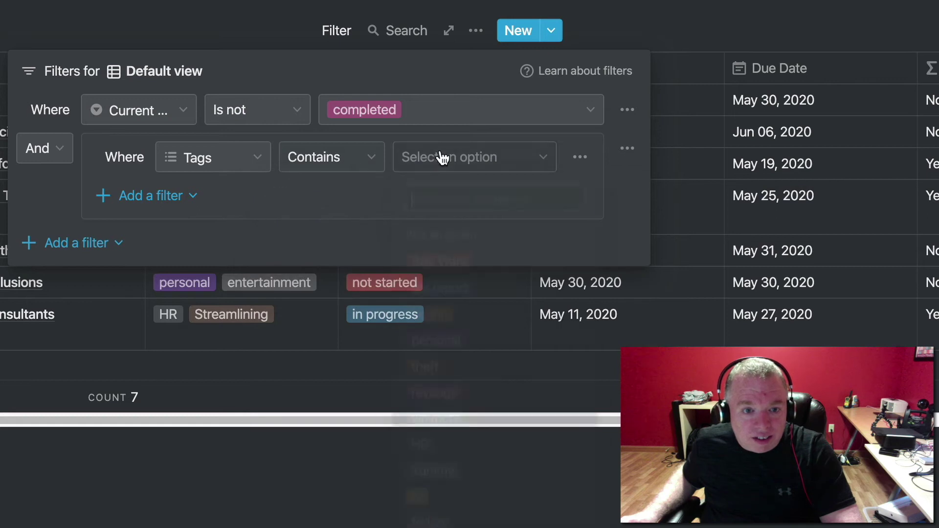
left_click(439, 152)
type("persona")
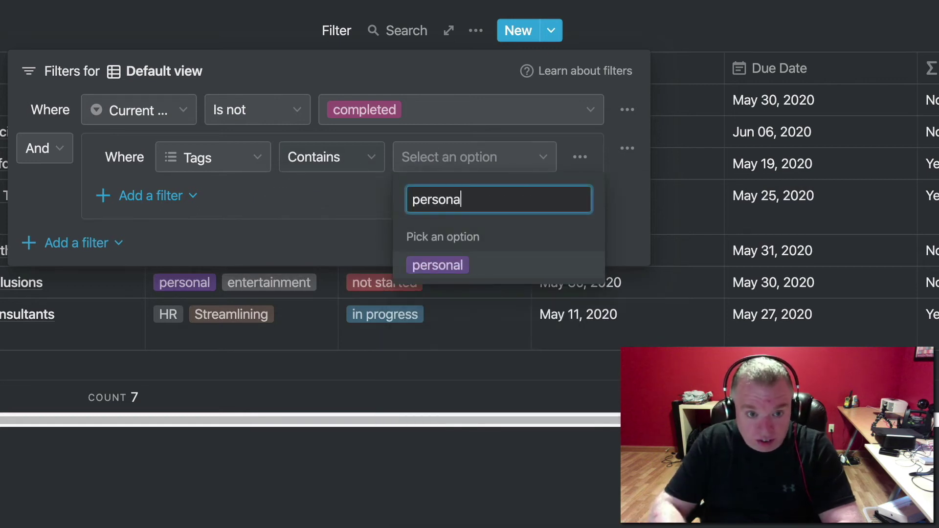
left_click(442, 268)
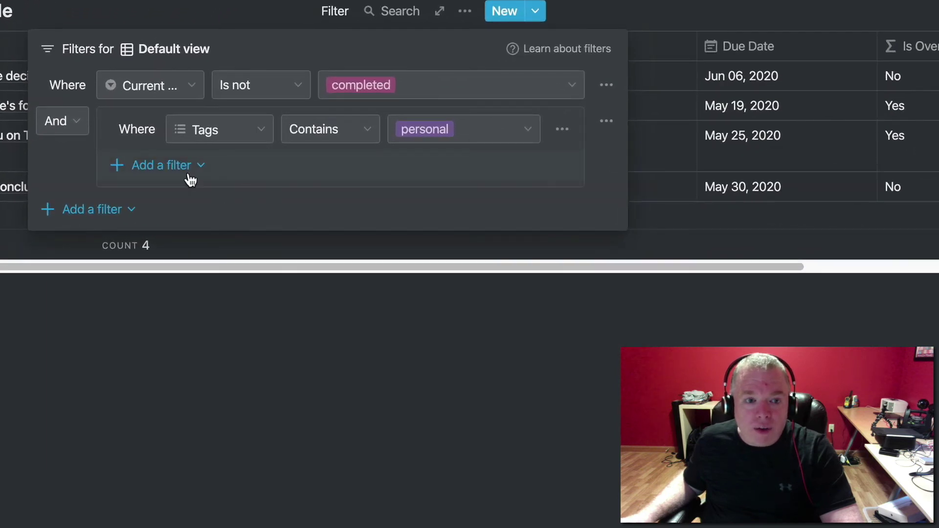
Add an inner And group inside the Tags group with Priority Is urgent
left_click(190, 175)
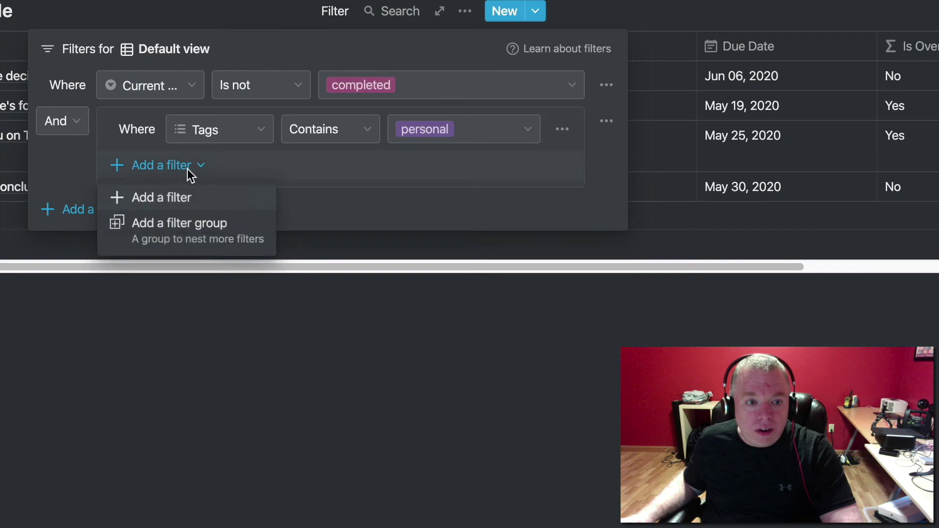
left_click(193, 234)
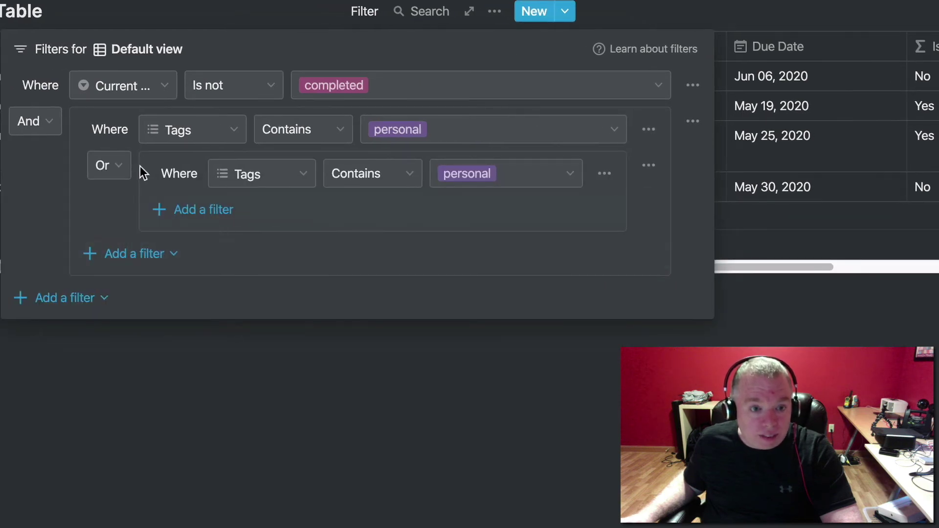
left_click(114, 166)
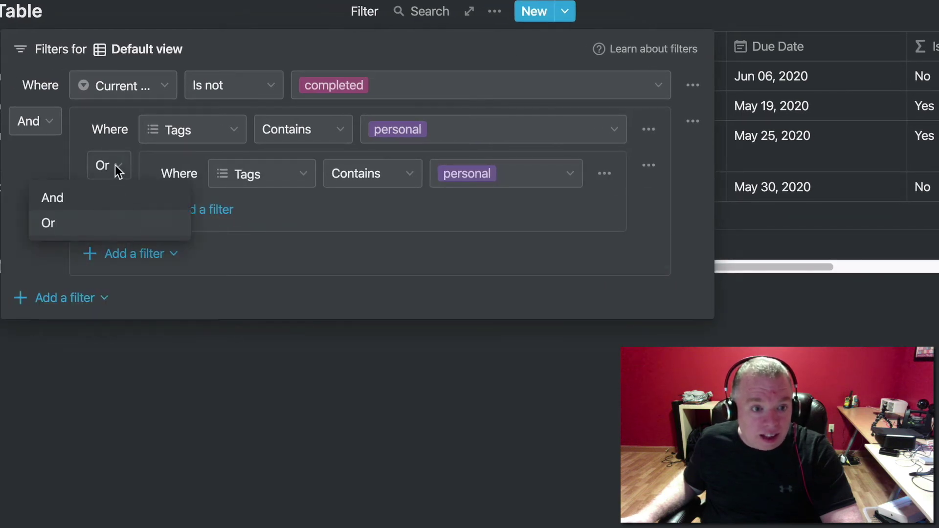
left_click(107, 203)
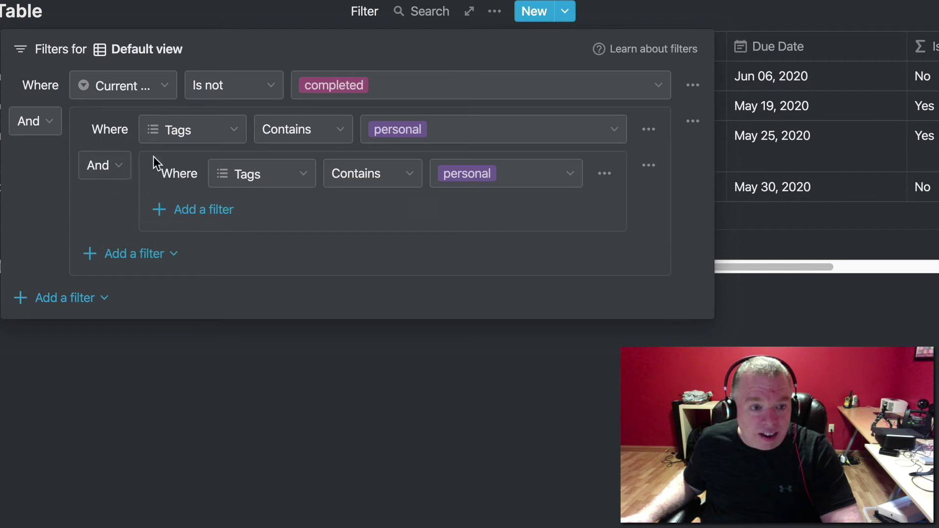
left_click(259, 186)
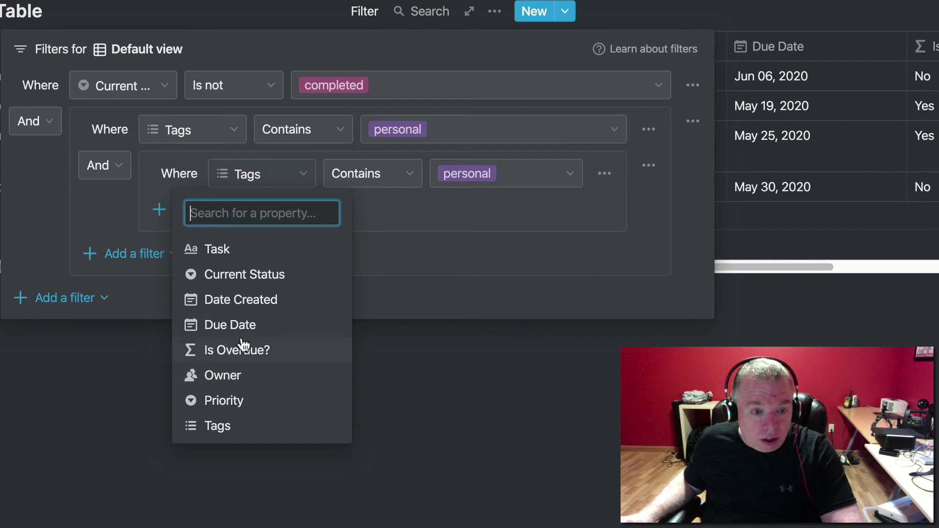
left_click(240, 401)
left_click(475, 175)
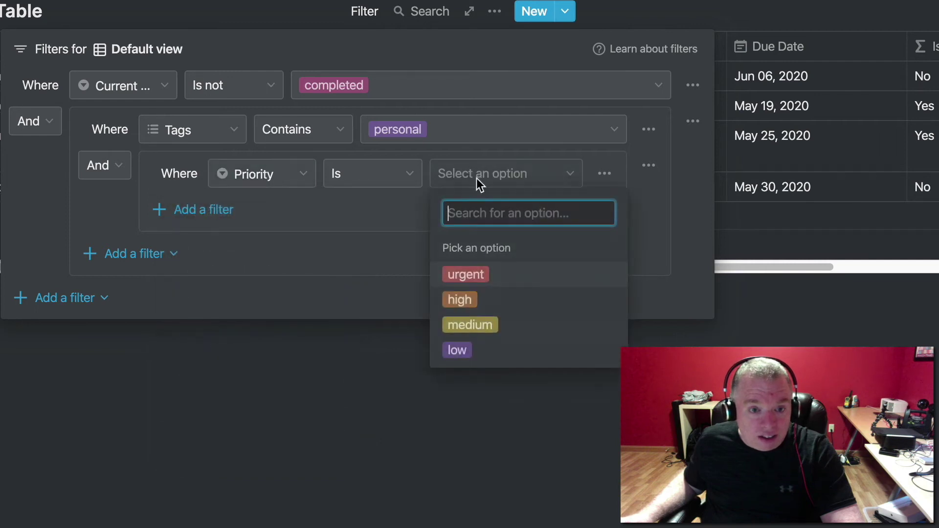
left_click(478, 276)
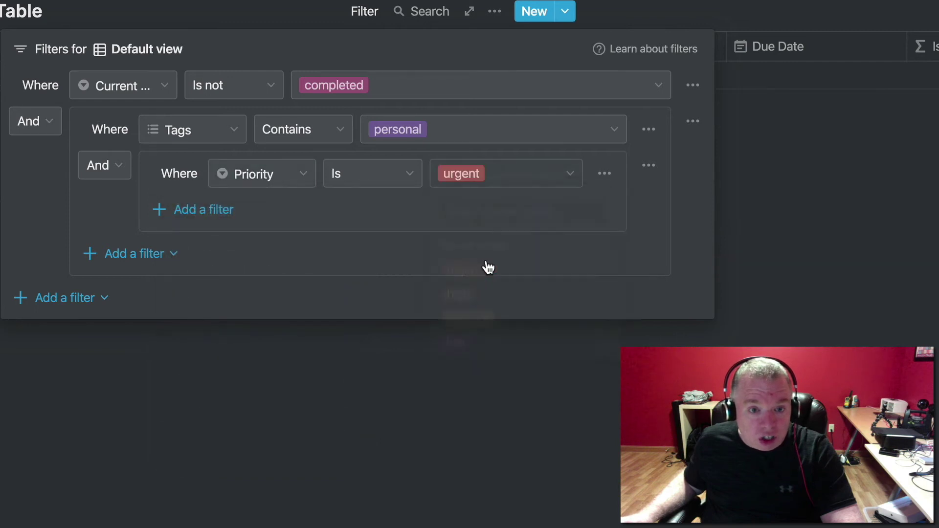
Add an Or condition matching Priority high, leaving a single task
left_click(218, 211)
left_click(184, 216)
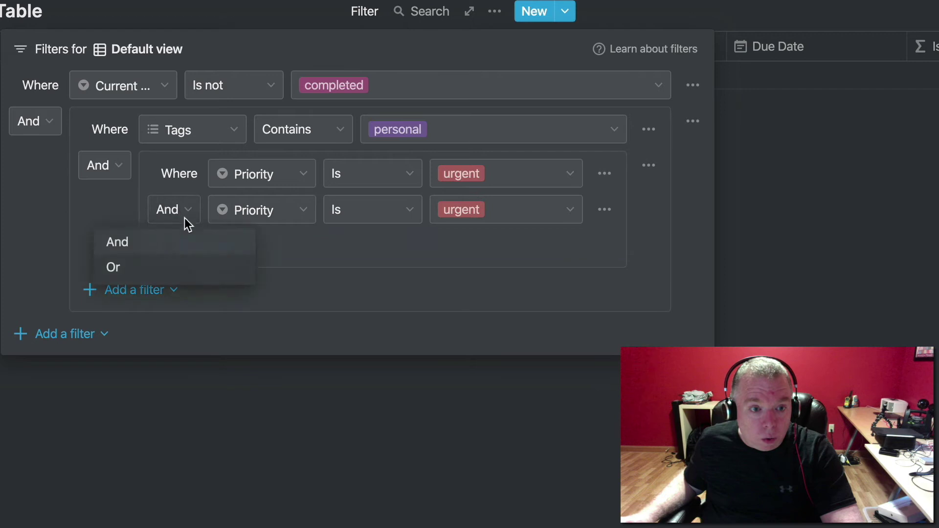
left_click(159, 266)
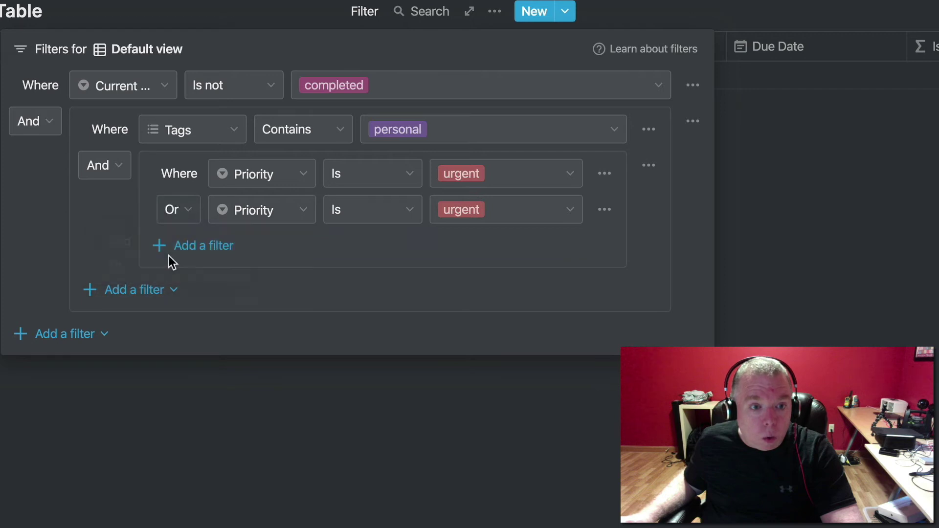
left_click(528, 214)
left_click(499, 341)
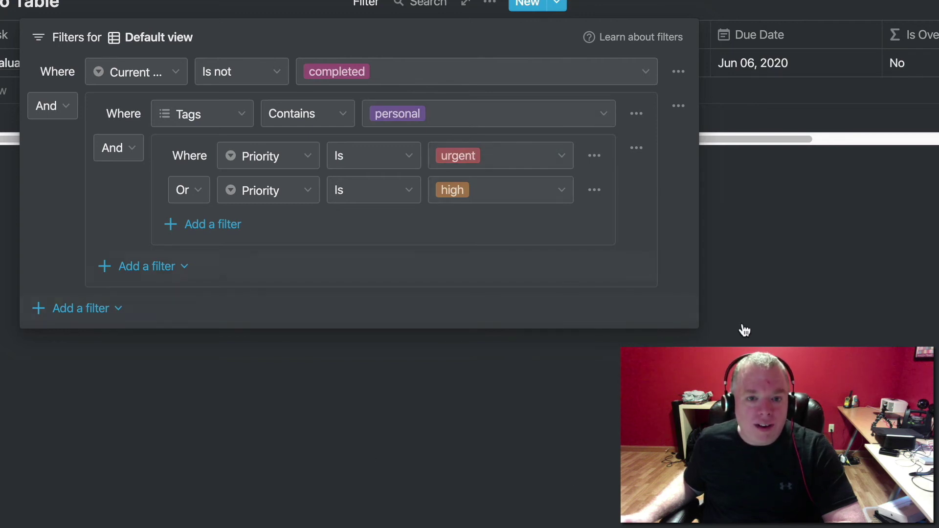
Close the Filters panel to view the lone task, Re-evaluate life decisions
left_click(870, 348)
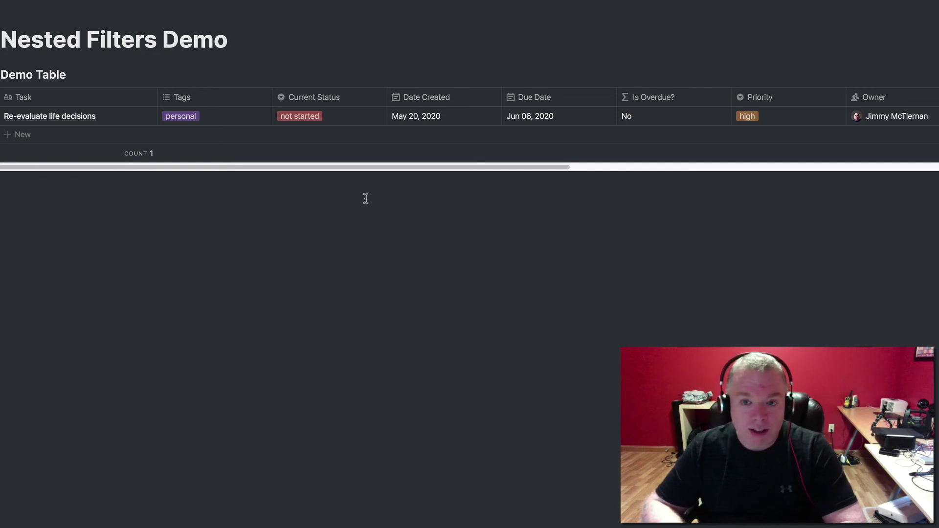
Reopen the Filters panel from the table's Filter button to review the nested groups
mouse_move(357, 111)
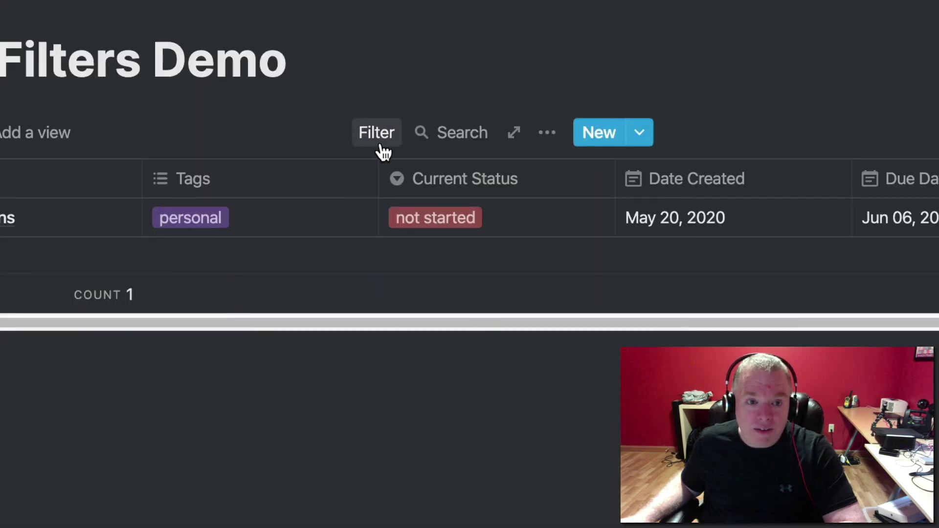
left_click(377, 140)
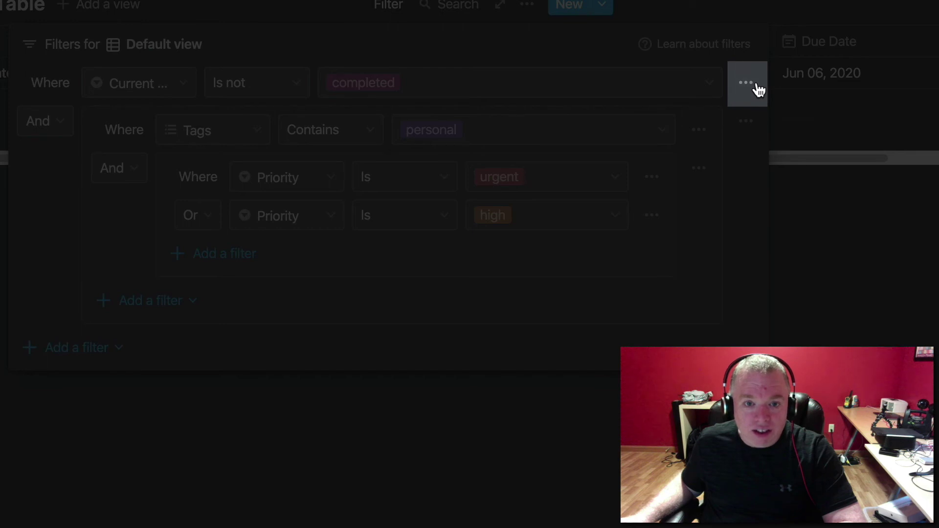
Delete the not-completed, high-priority, urgent-priority and Tags-contains-personal filter conditions, then close the filter panel
left_click(756, 88)
left_click(757, 118)
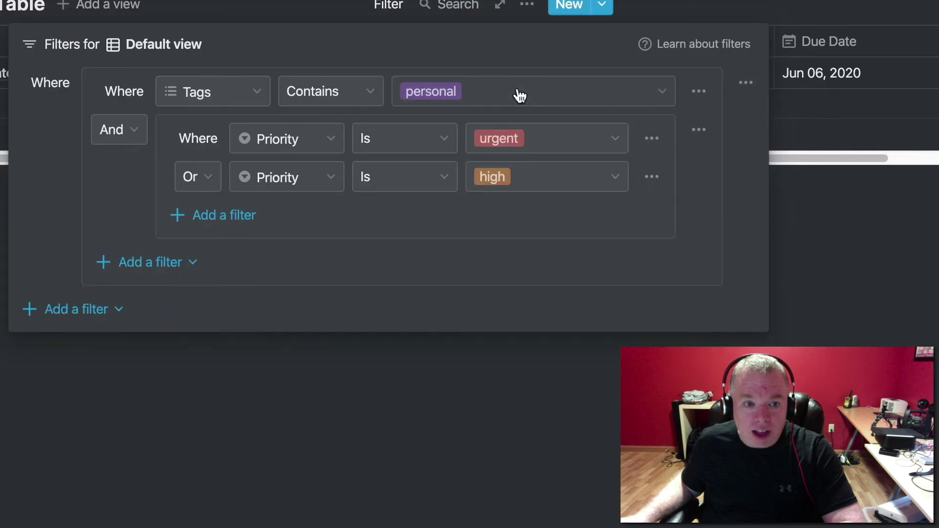
left_click(652, 182)
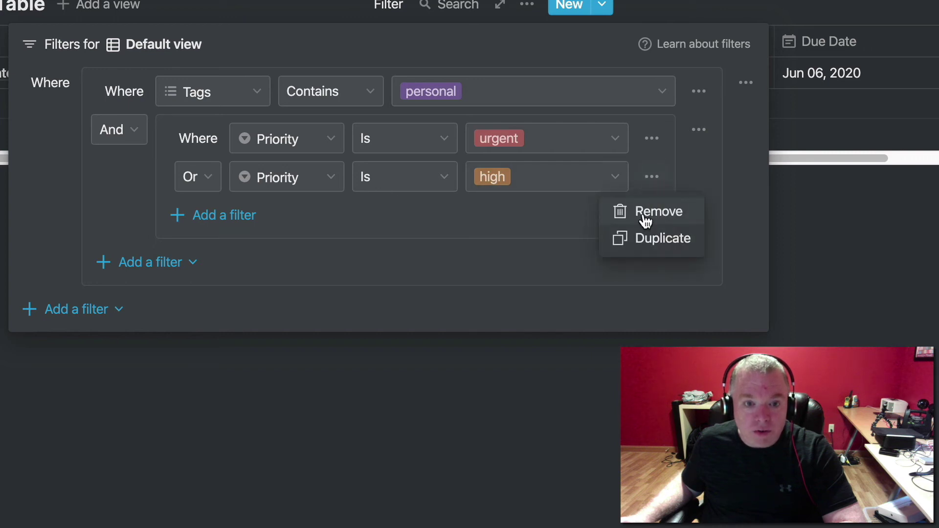
left_click(645, 215)
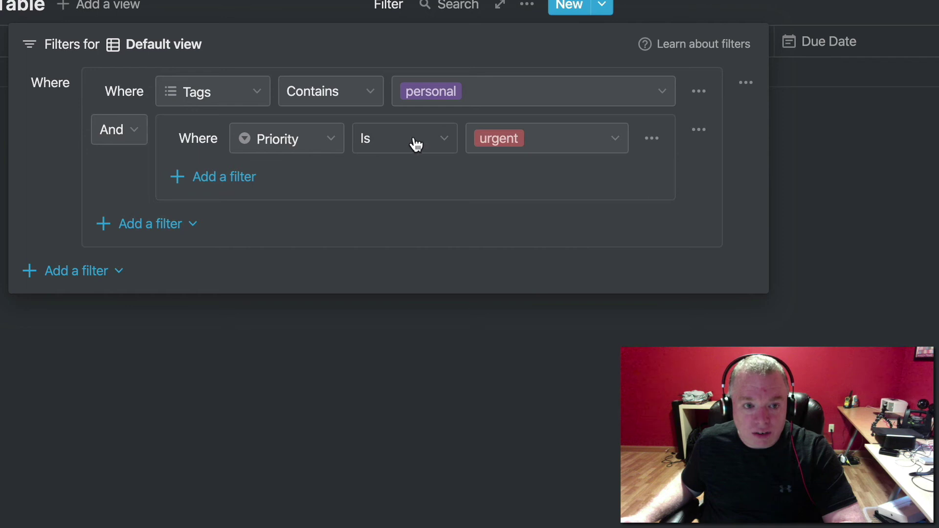
left_click(652, 140)
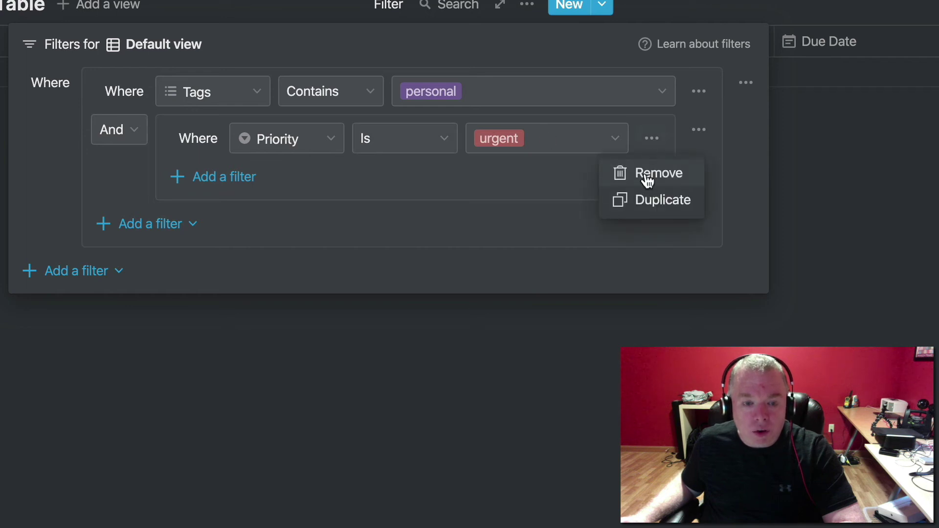
left_click(668, 179)
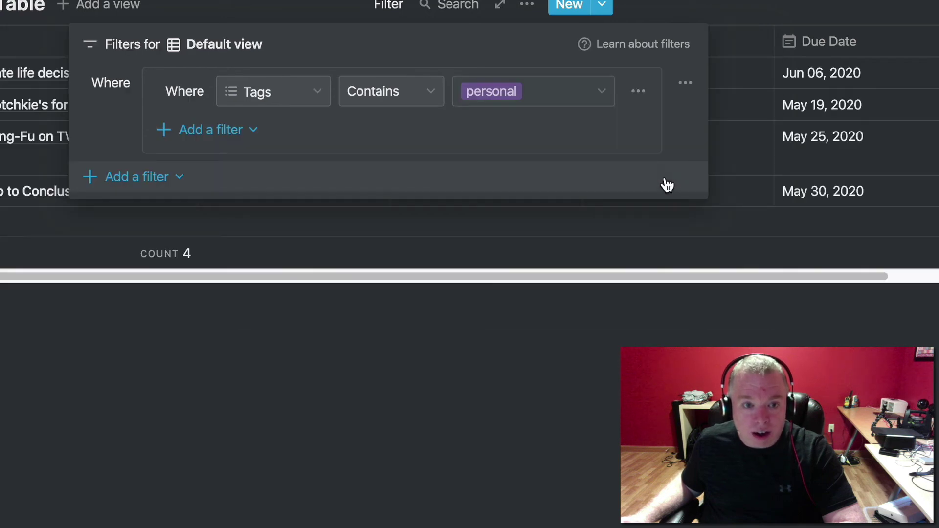
left_click(646, 96)
left_click(631, 128)
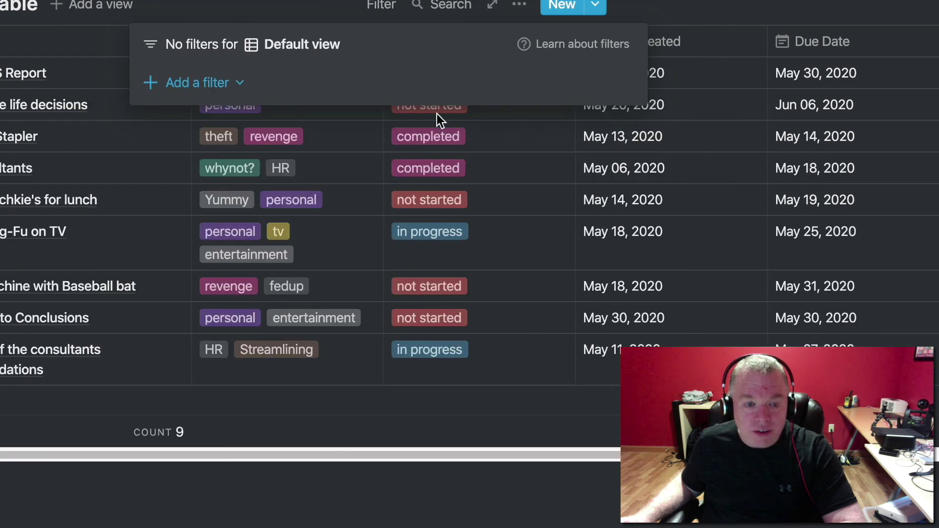
key("Escape")
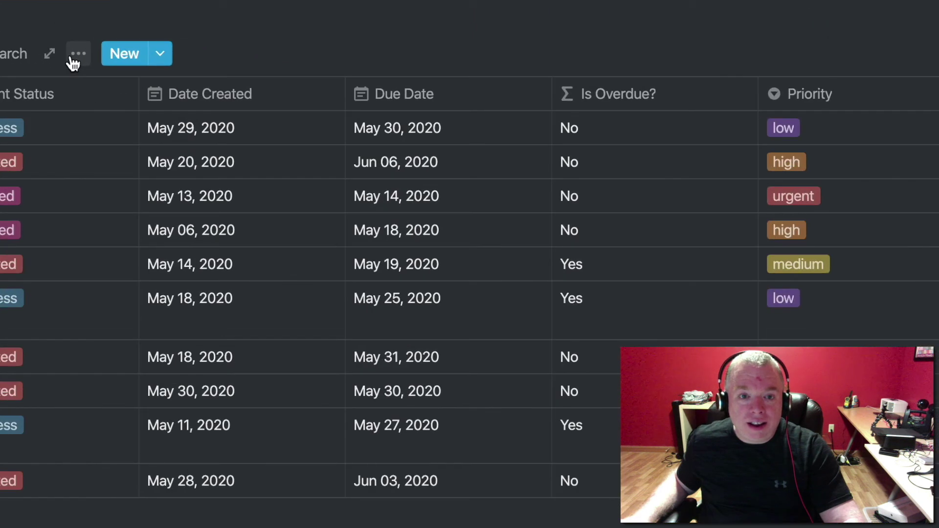
left_click(73, 55)
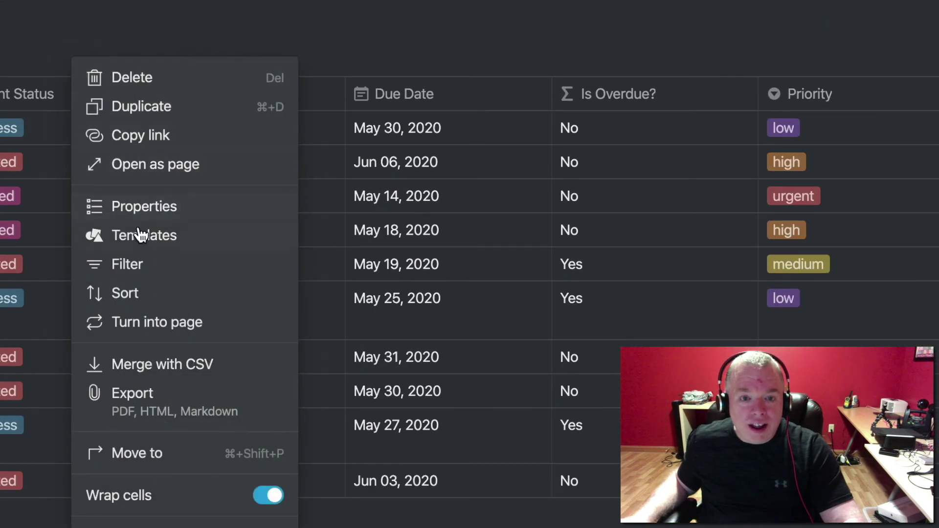
Add a filter hiding tasks whose Current Status is completed
left_click(137, 264)
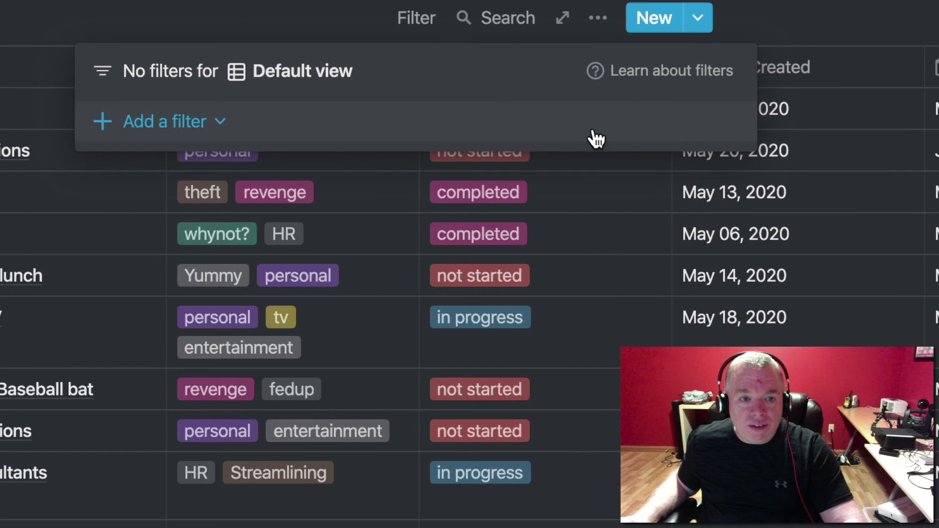
left_click(184, 122)
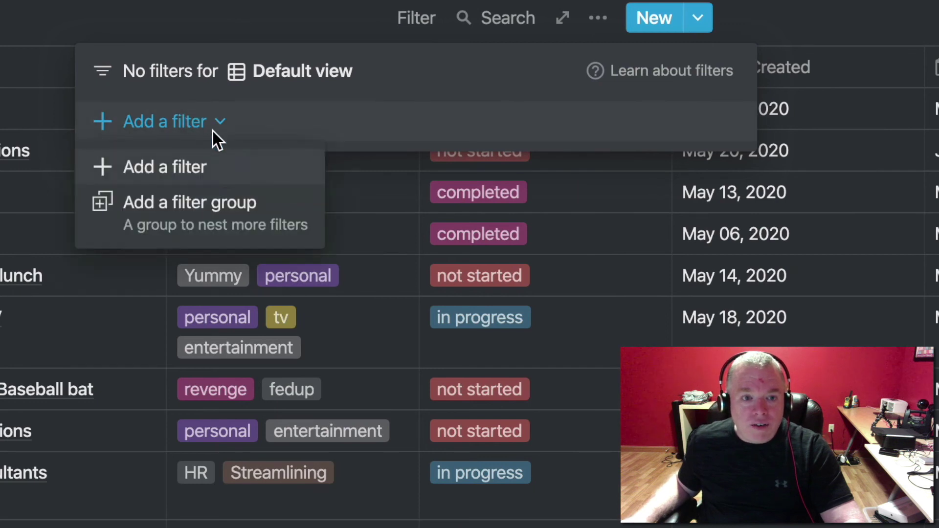
left_click(219, 169)
left_click(287, 127)
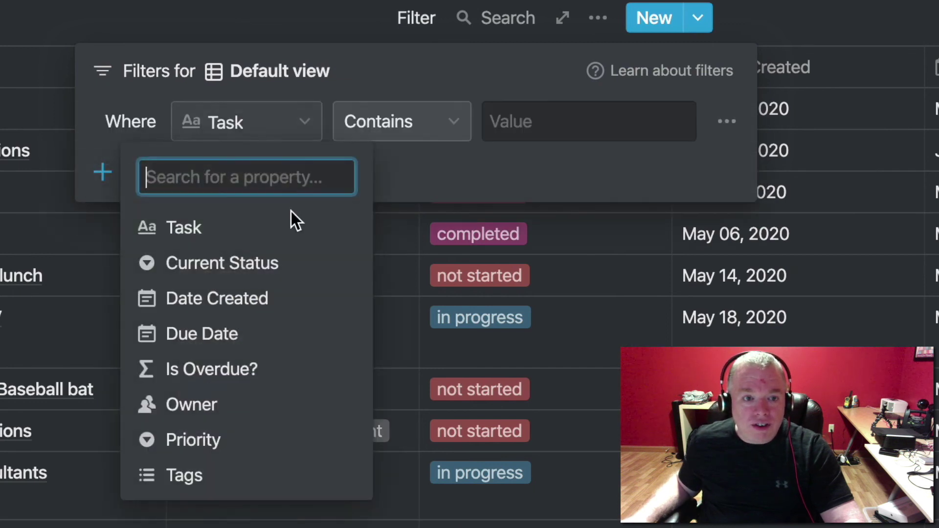
left_click(281, 266)
left_click(390, 141)
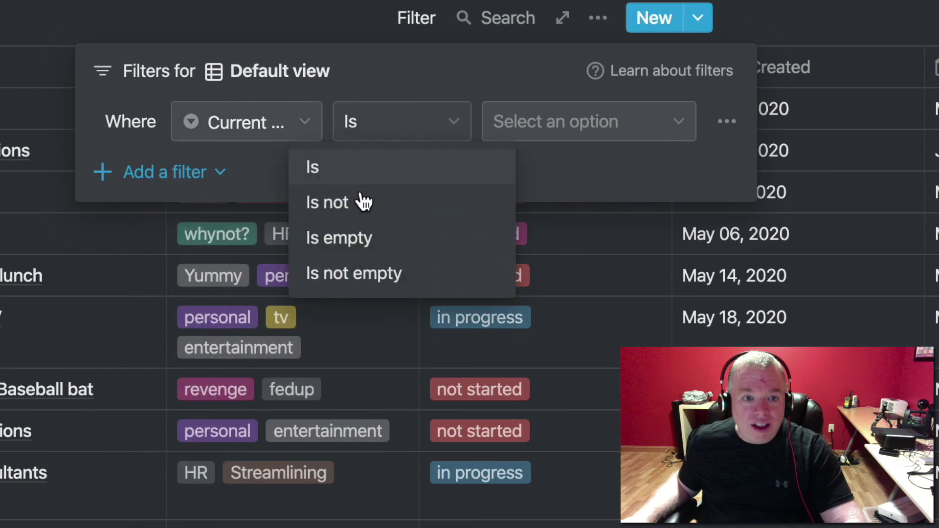
left_click(361, 206)
left_click(529, 128)
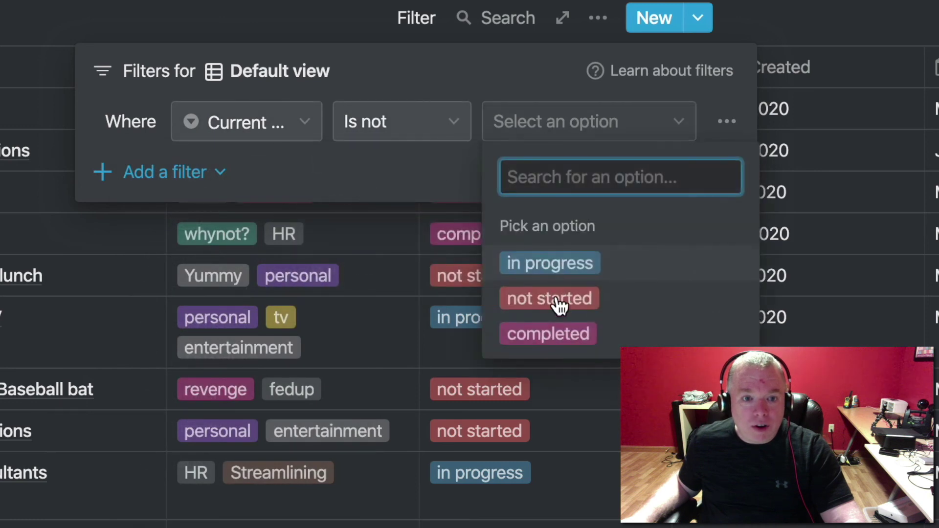
left_click(550, 333)
Add a nested filter group requiring Owner to contain yourself
left_click(180, 174)
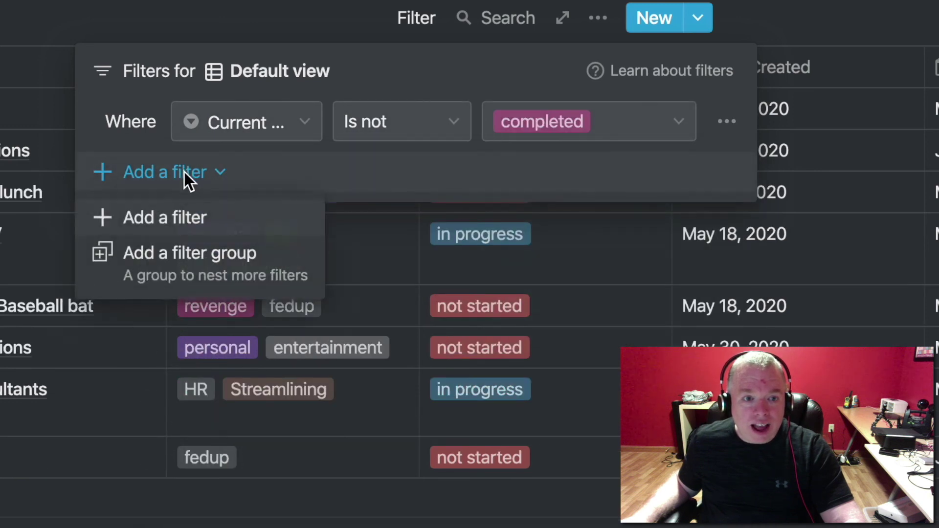
left_click(192, 277)
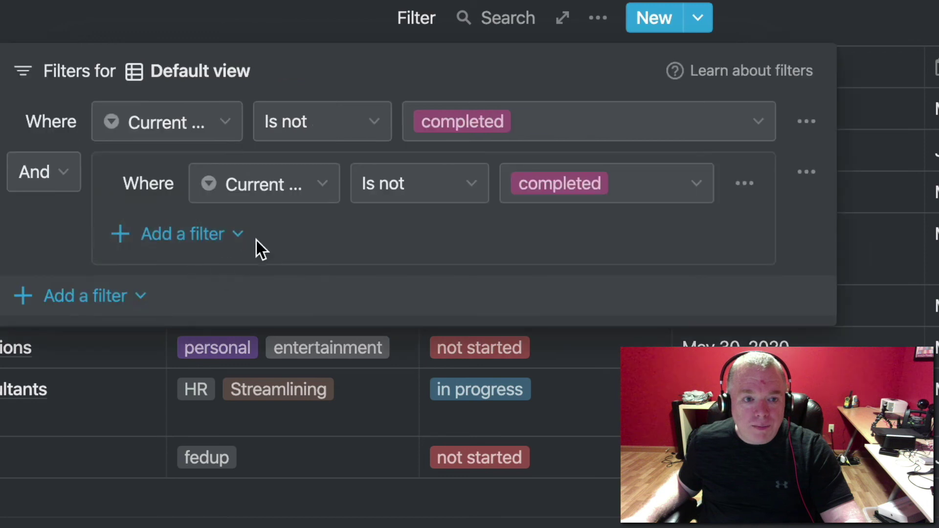
left_click(308, 188)
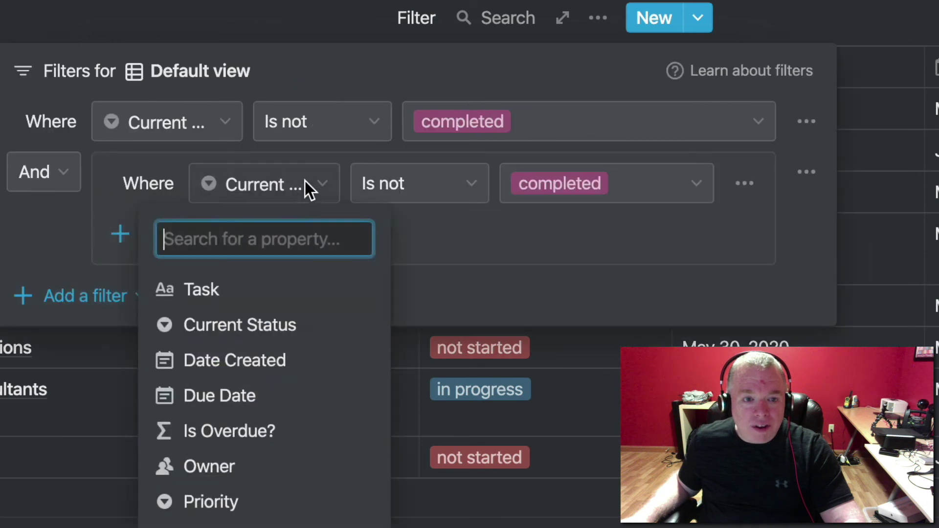
left_click(244, 473)
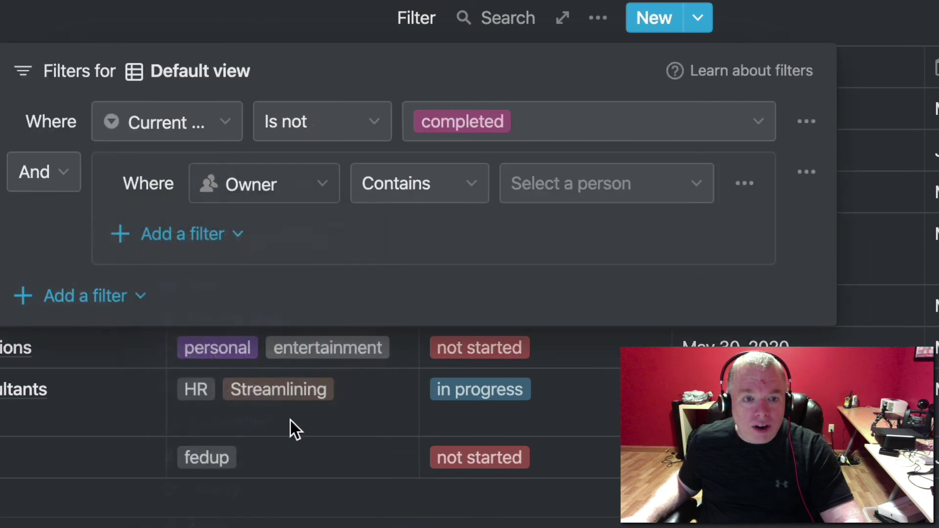
left_click(588, 201)
left_click(596, 376)
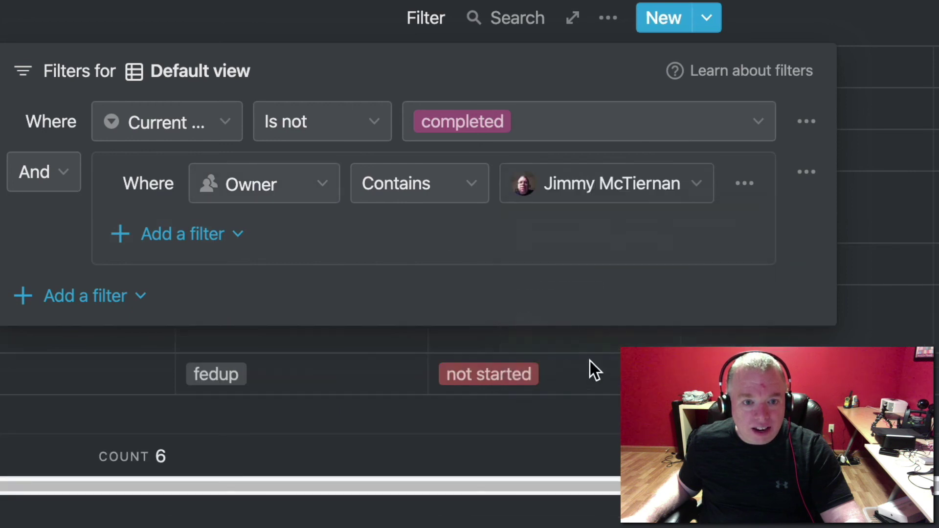
Inside the owner group, add an And group with the condition Priority is not low
left_click(174, 227)
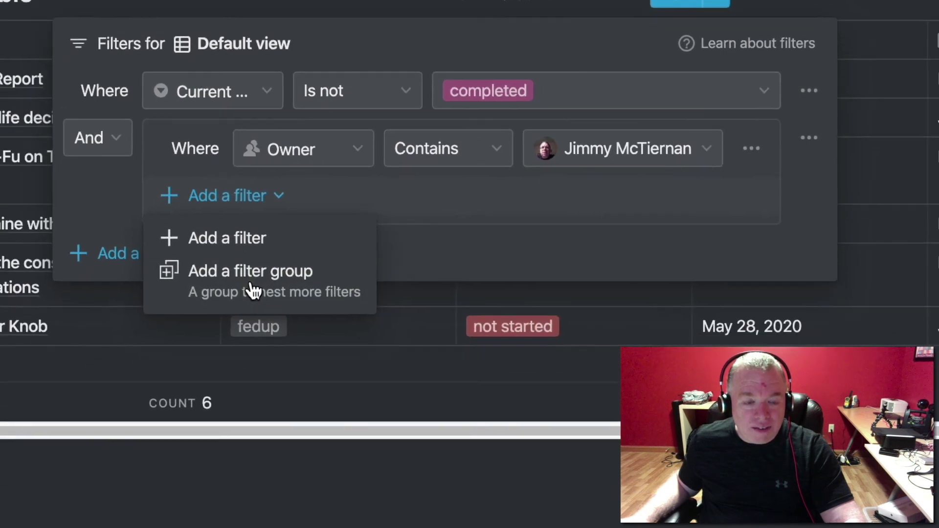
left_click(202, 312)
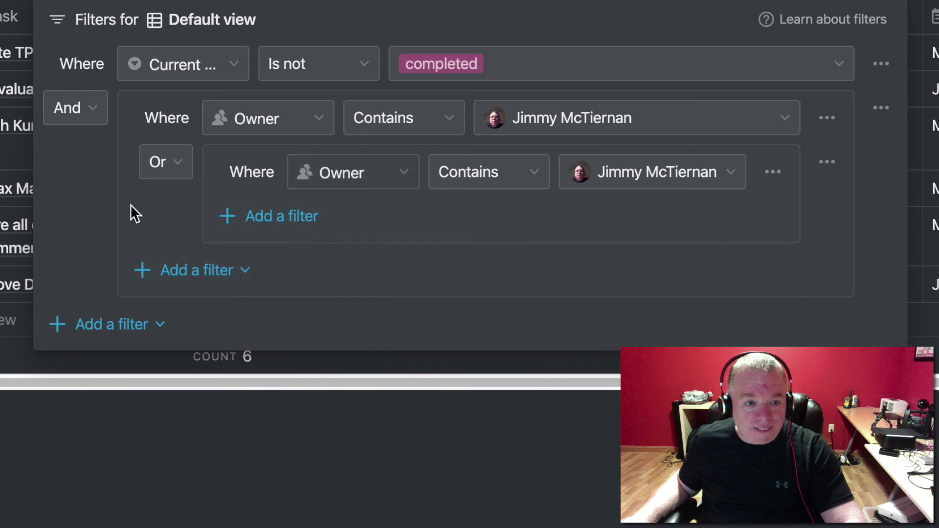
left_click(157, 174)
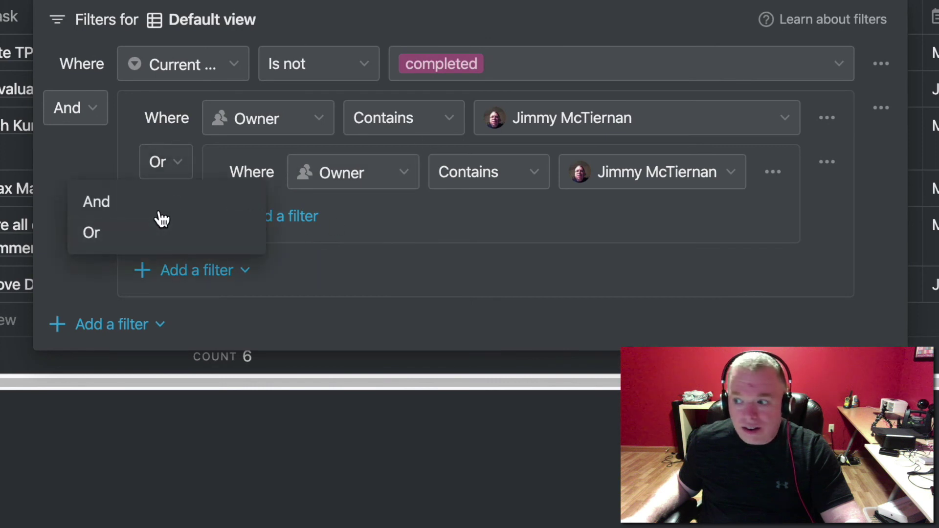
left_click(159, 212)
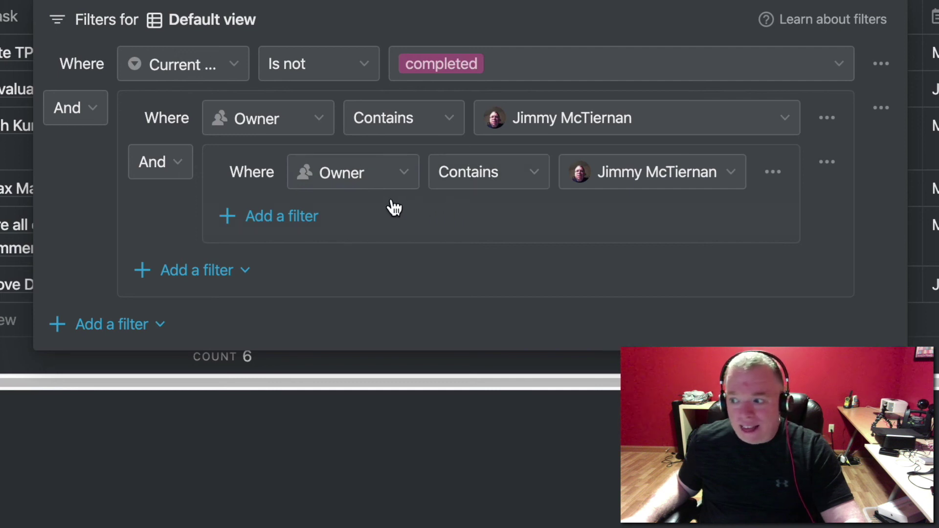
left_click(342, 171)
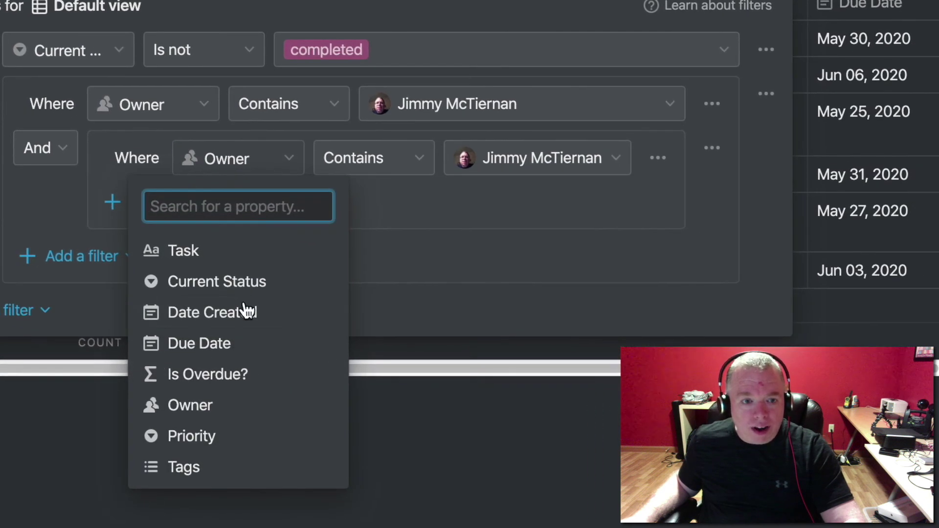
left_click(230, 440)
left_click(381, 162)
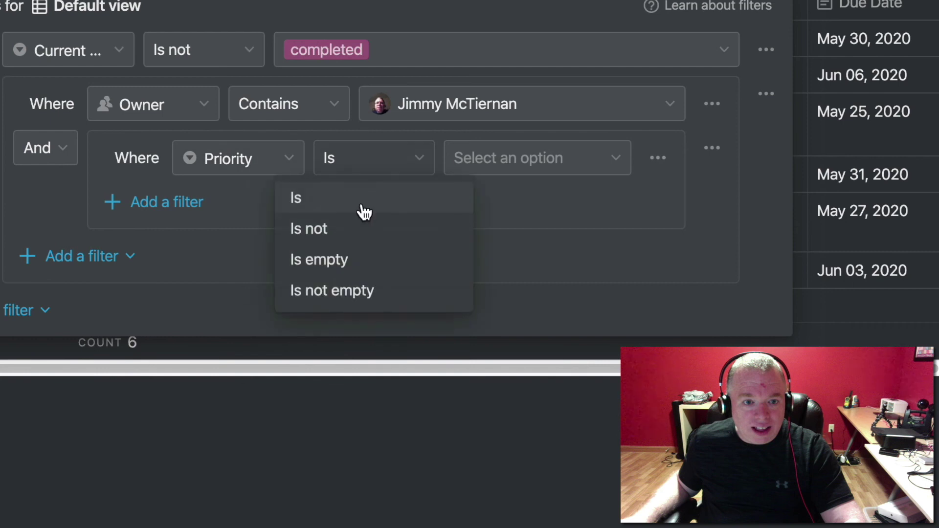
left_click(362, 229)
left_click(523, 162)
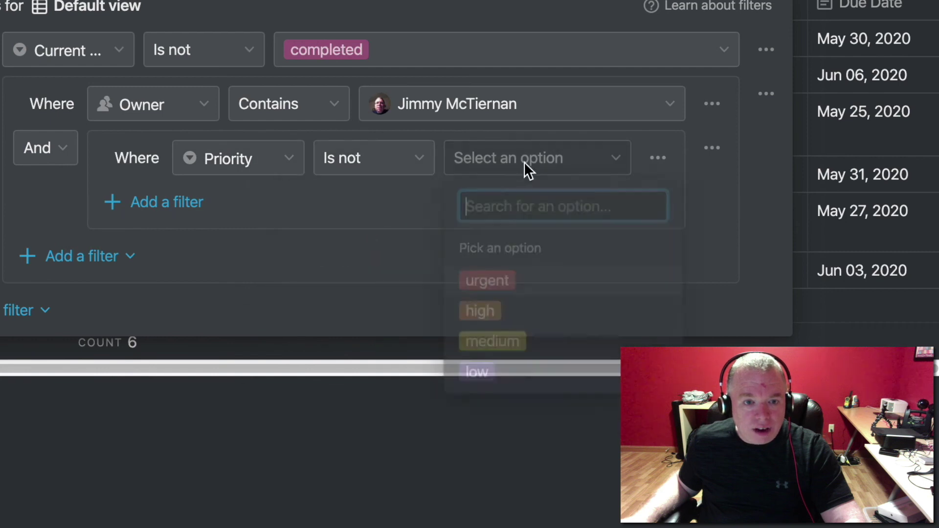
left_click(489, 374)
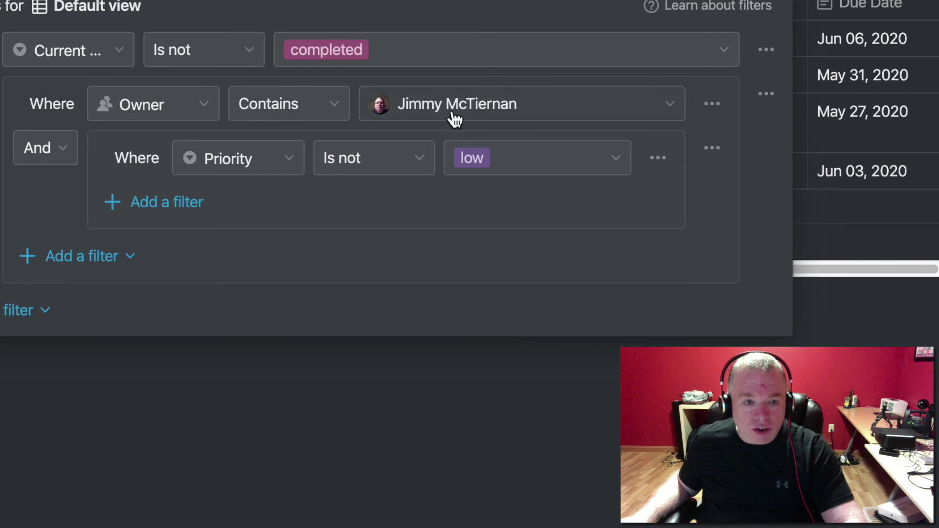
Add a Tags contains 'revenge' condition to the inner group
left_click(177, 205)
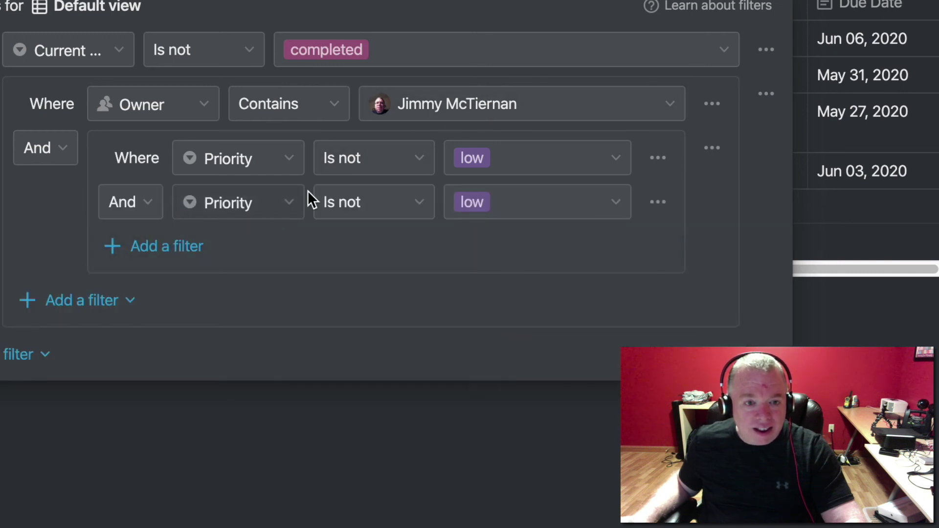
left_click(292, 210)
left_click(195, 512)
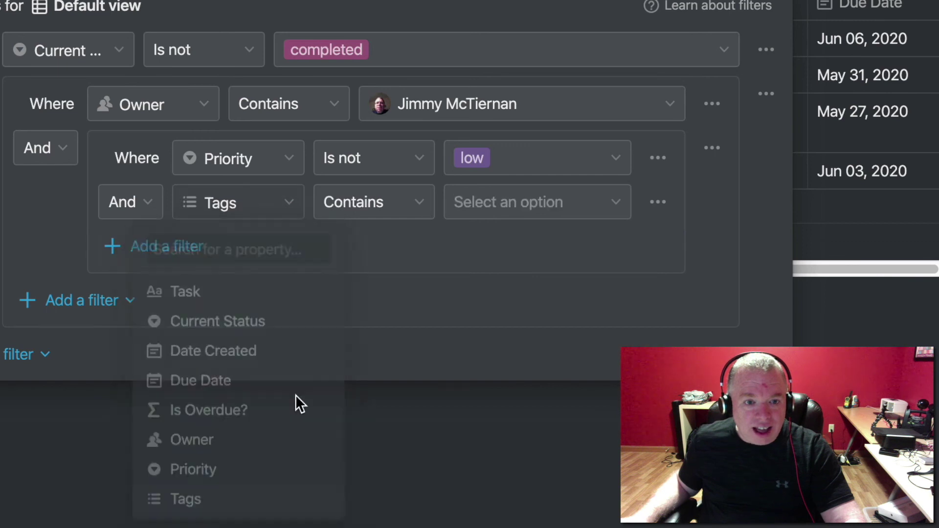
left_click(493, 195)
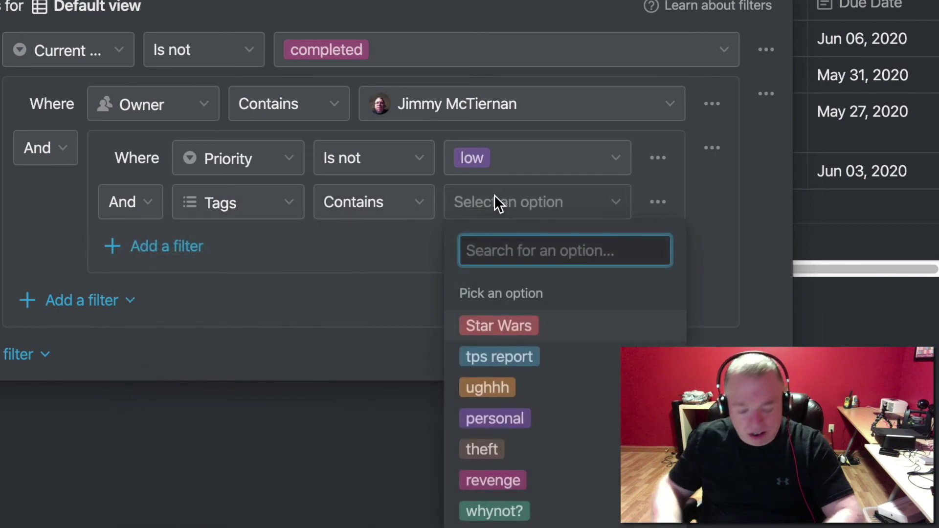
type("revenge")
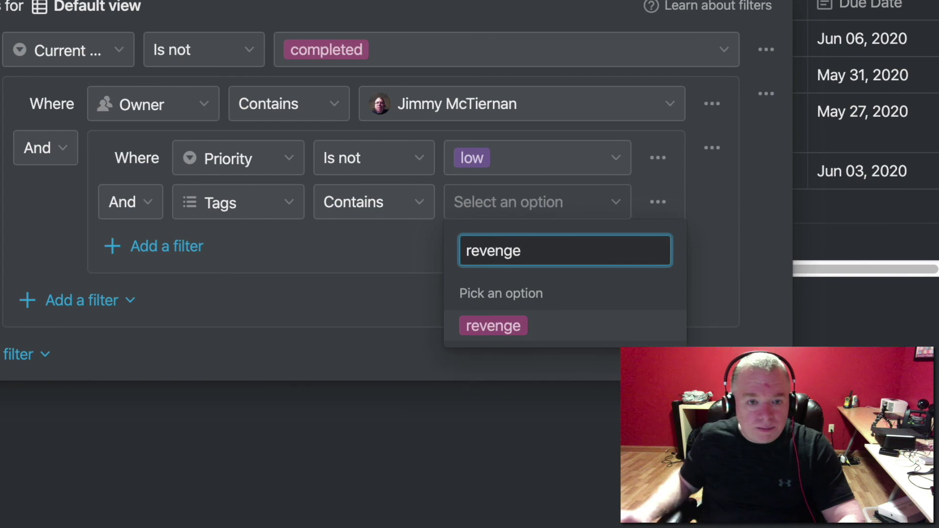
left_click(518, 326)
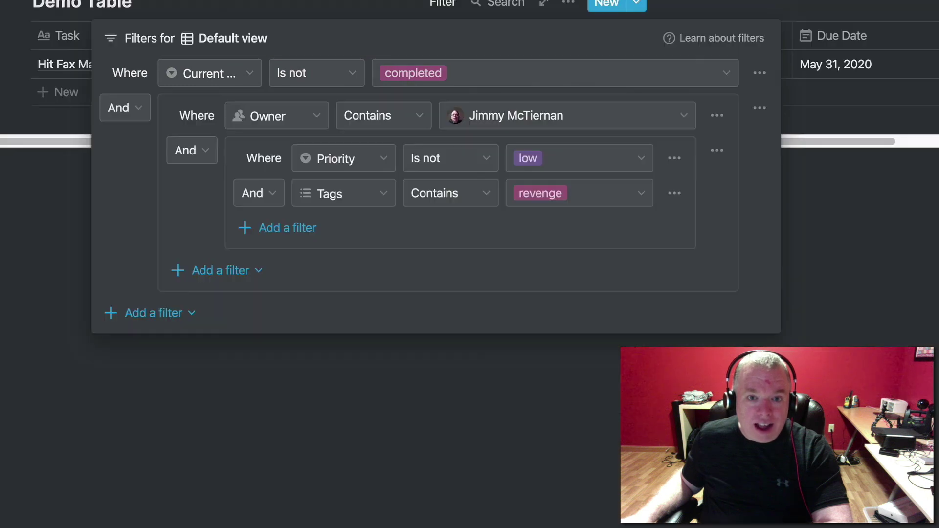
Dismiss the filter panel to show the table narrowed to one urgent, revenge-tagged task
left_click(913, 264)
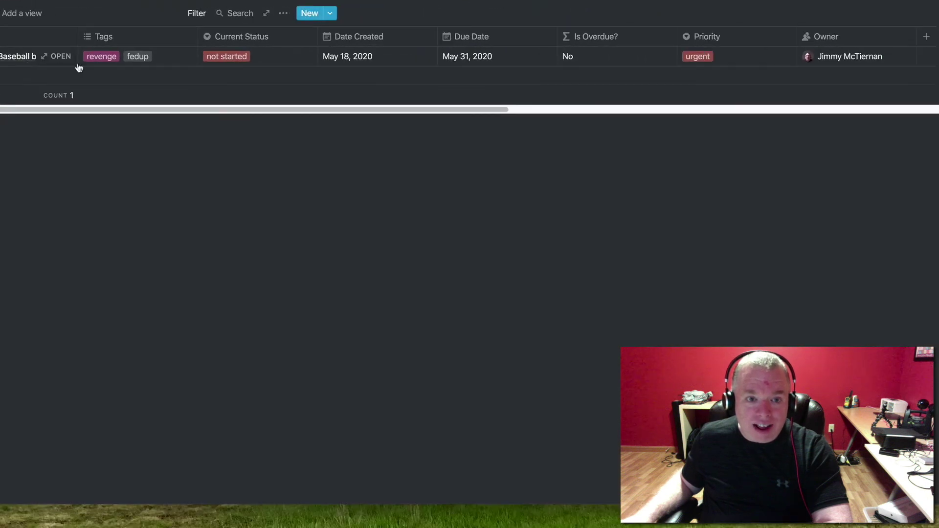